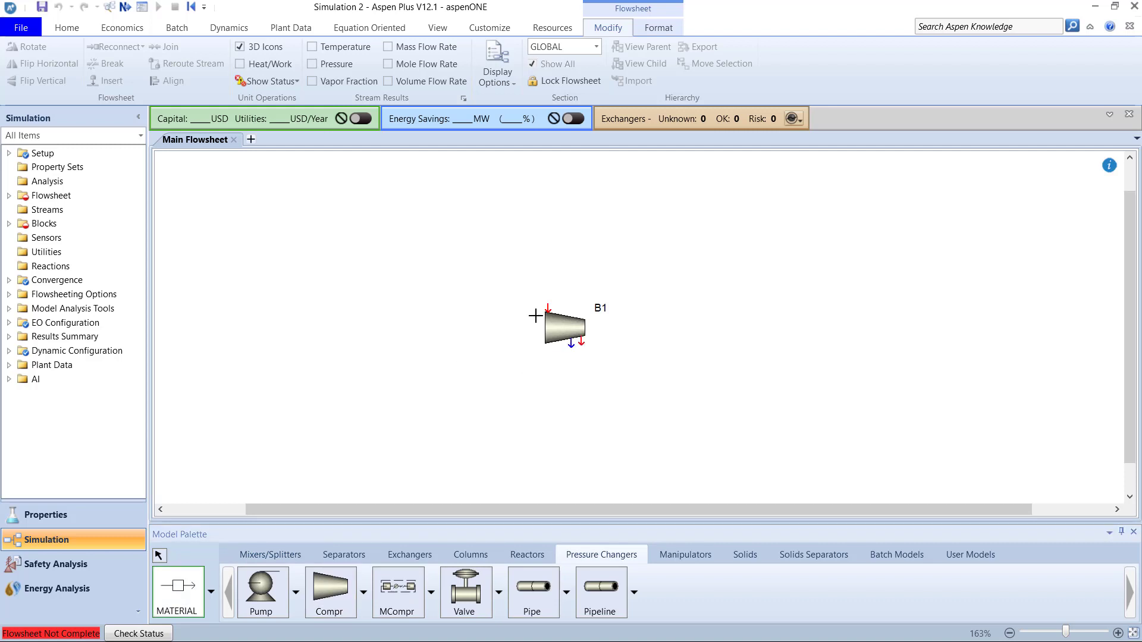
Connect a material feed stream to the inlet of compressor B1 and a material product stream to its outlet.
click(544, 325)
click(458, 322)
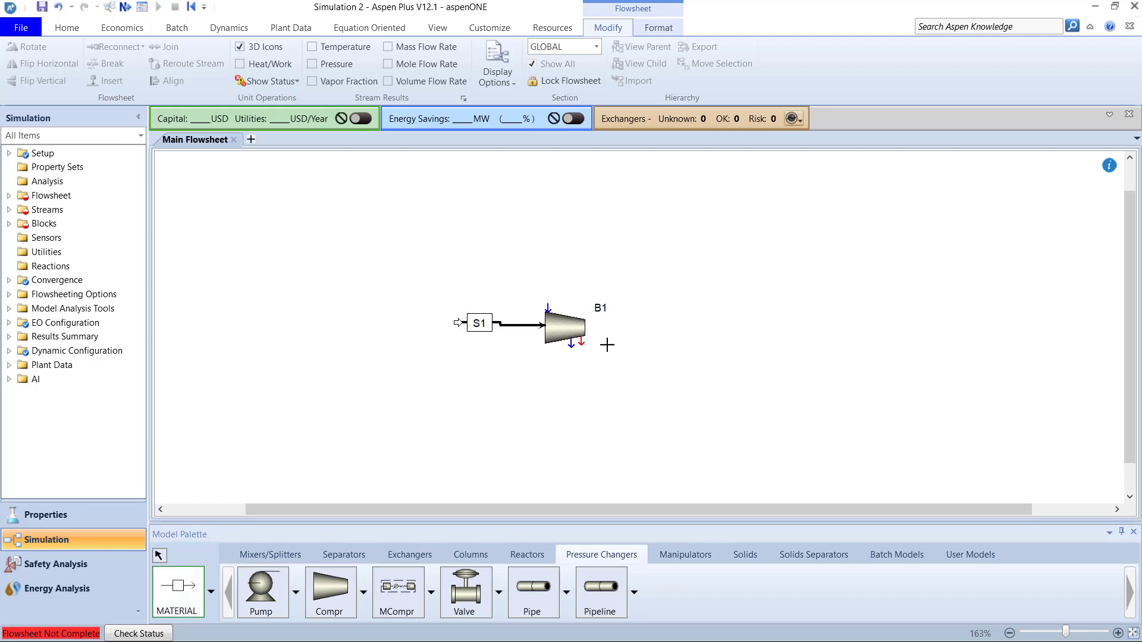
click(596, 328)
click(650, 326)
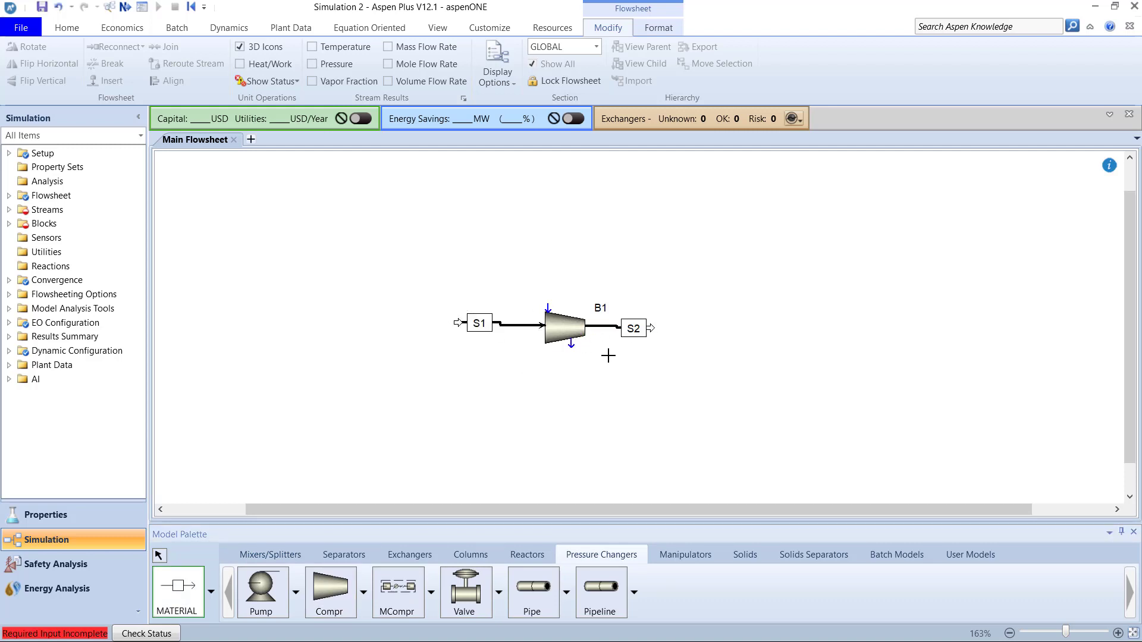
scroll(588, 333, down, 3)
scroll(558, 295, up, 7)
scroll(493, 275, up, 2)
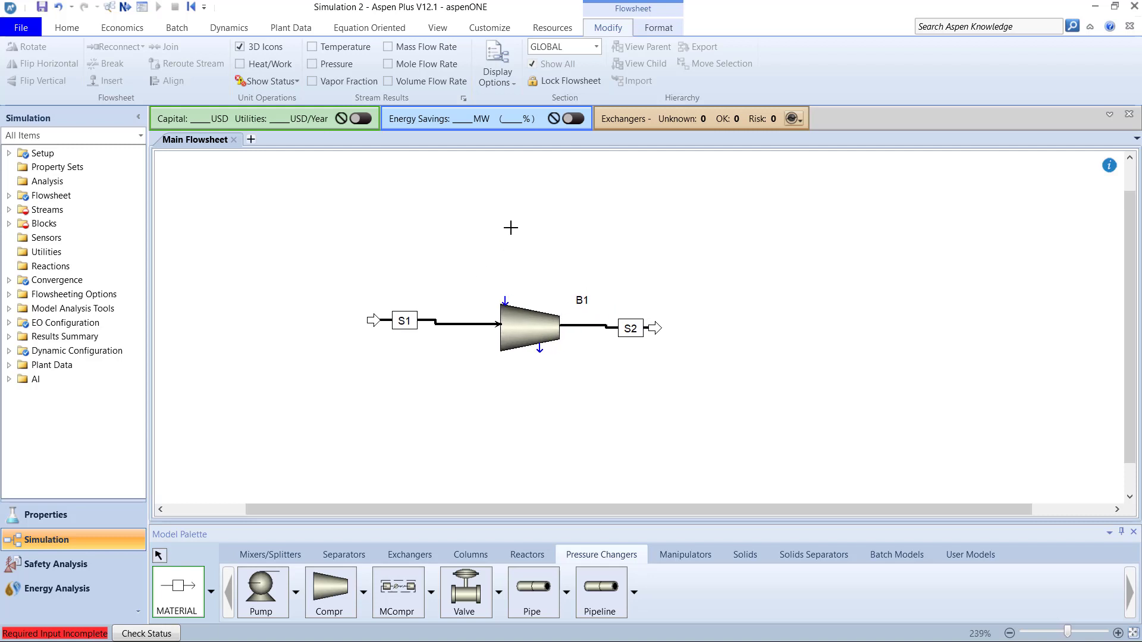
Straighten the S1 and S2 stream lines so they run directly to and from the compressor.
click(159, 557)
click(458, 325)
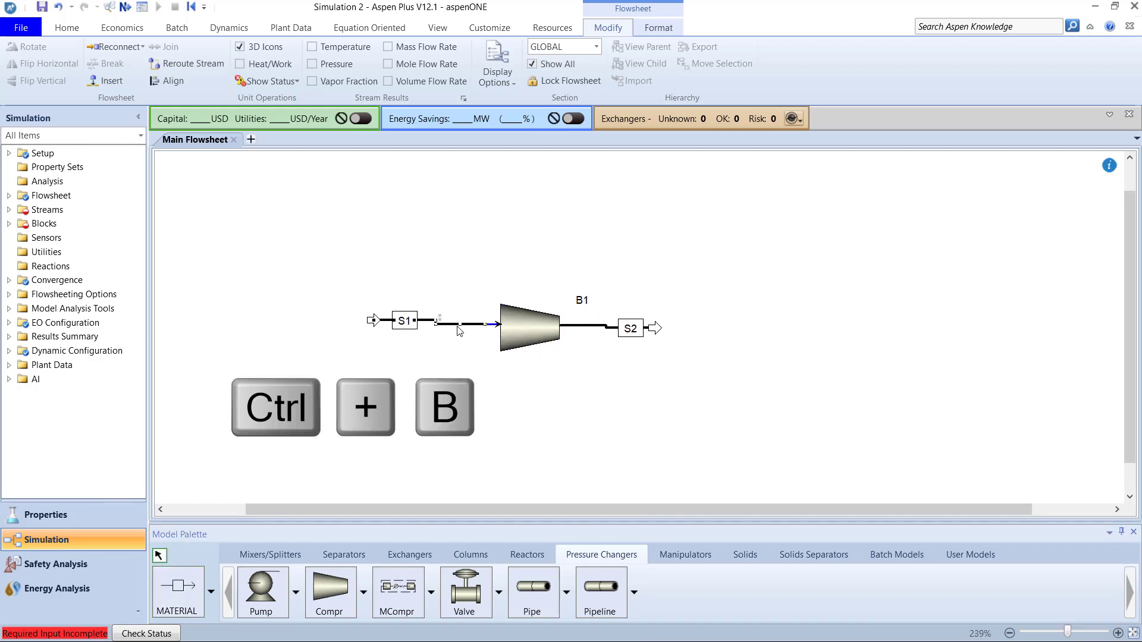
key(ctrl+b)
click(405, 378)
click(583, 326)
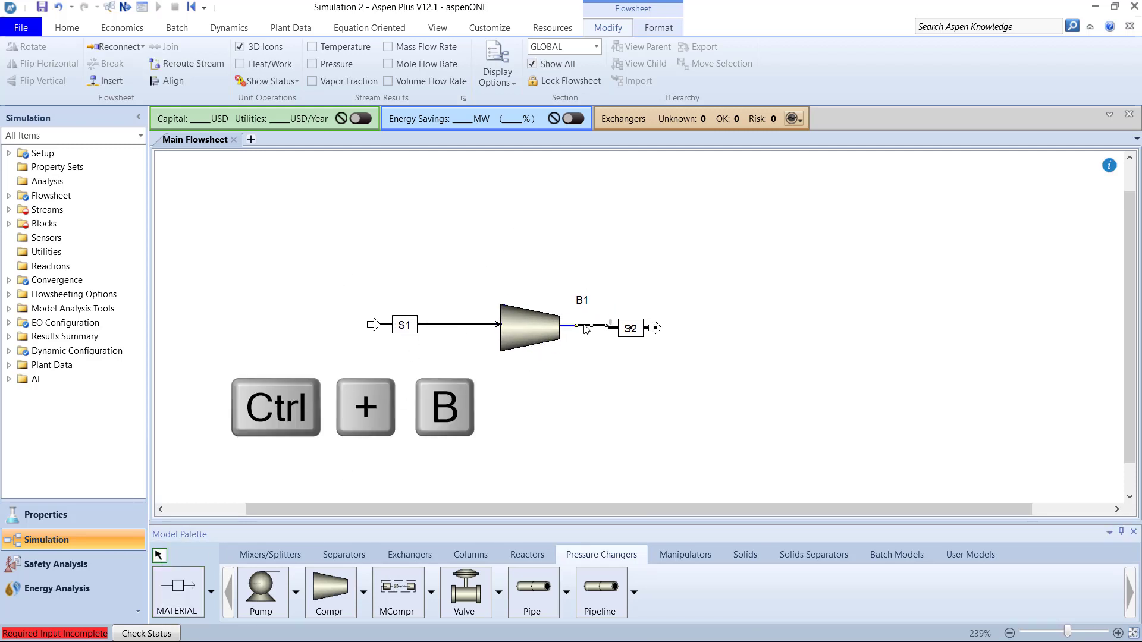
Center the block's label above the compressor and rename the block COMP.
click(582, 300)
drag(581, 300, 529, 294)
click(529, 293)
text(COMP)
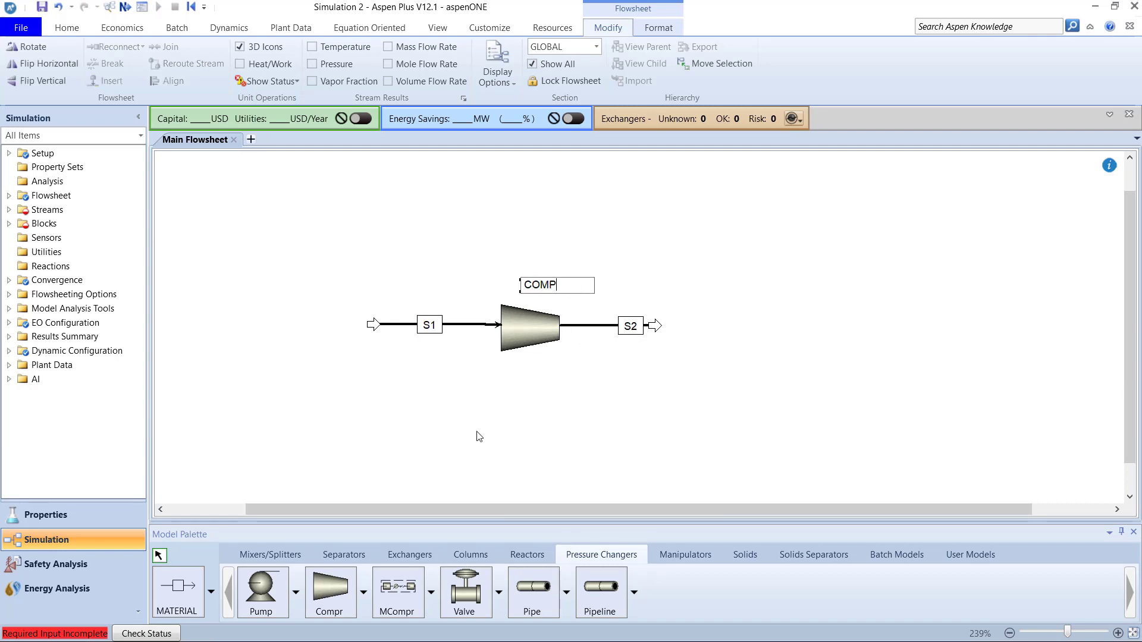
click(479, 436)
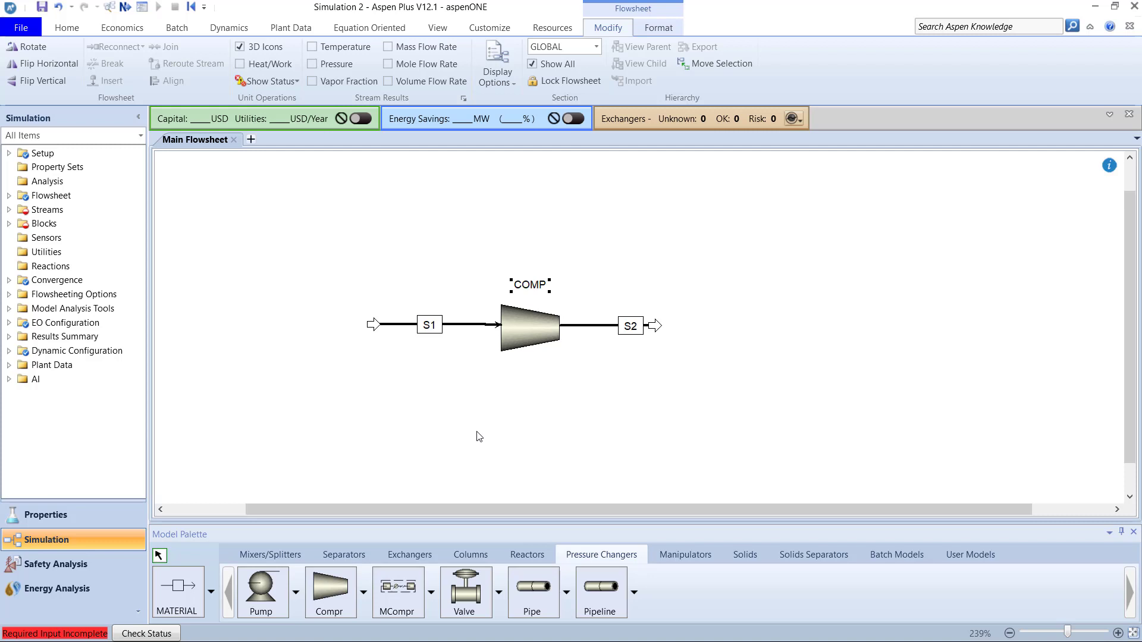
Rename the feed stream S1 as INLET.
click(432, 331)
text(INLET)
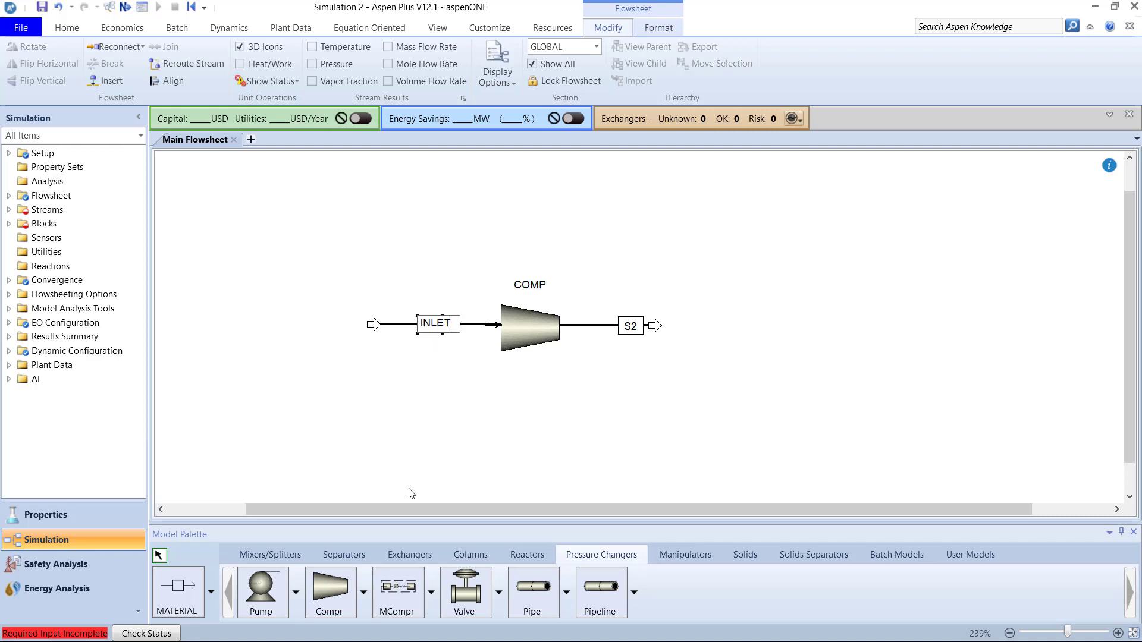
click(411, 493)
Rename the product stream S2 as OUTLET and place its label clear of the compressor.
drag(631, 337, 584, 336)
text(OUTL)
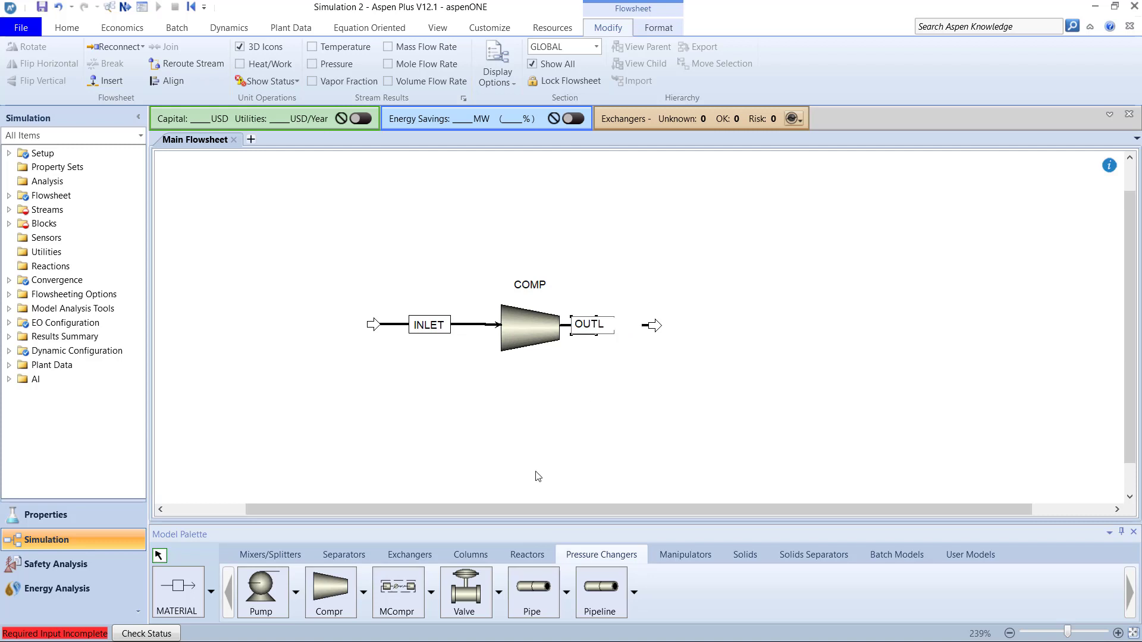
text(ET)
key(Return)
click(588, 389)
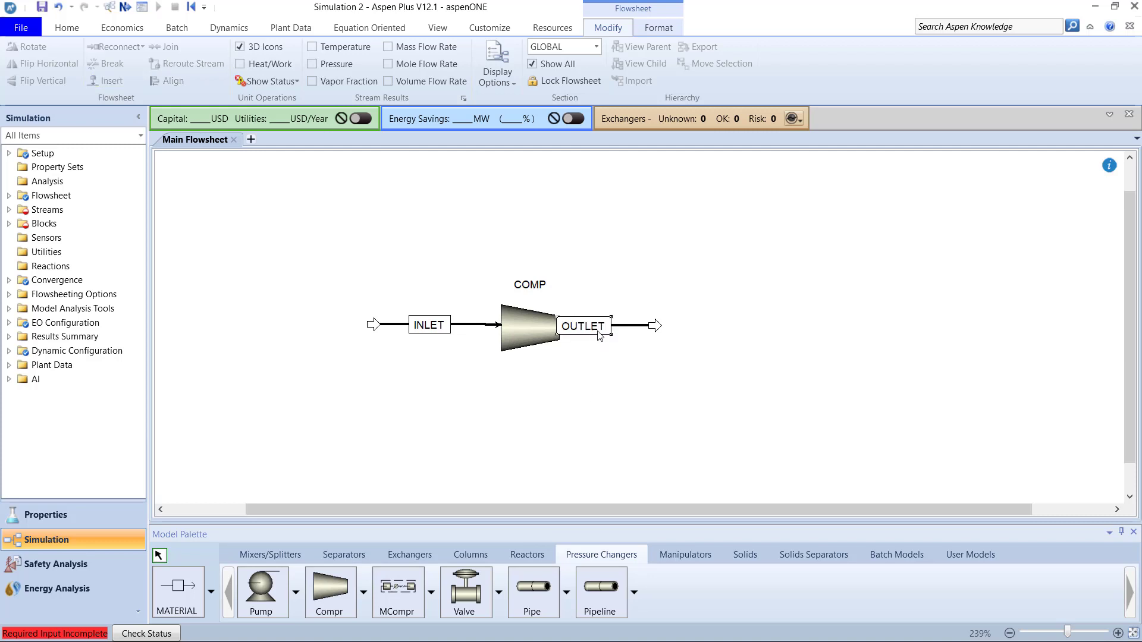
drag(598, 332, 613, 332)
click(608, 400)
Set the INLET stream to 30 C, 60 bar and a total molar flow rate of 100 kmol/hr.
click(125, 8)
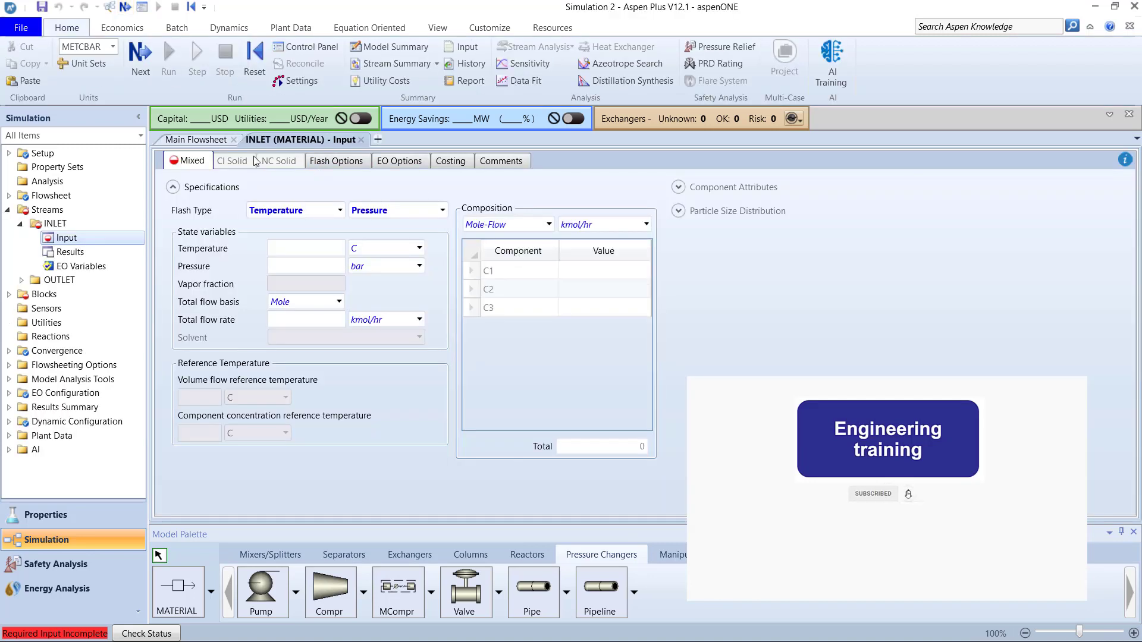
click(292, 248)
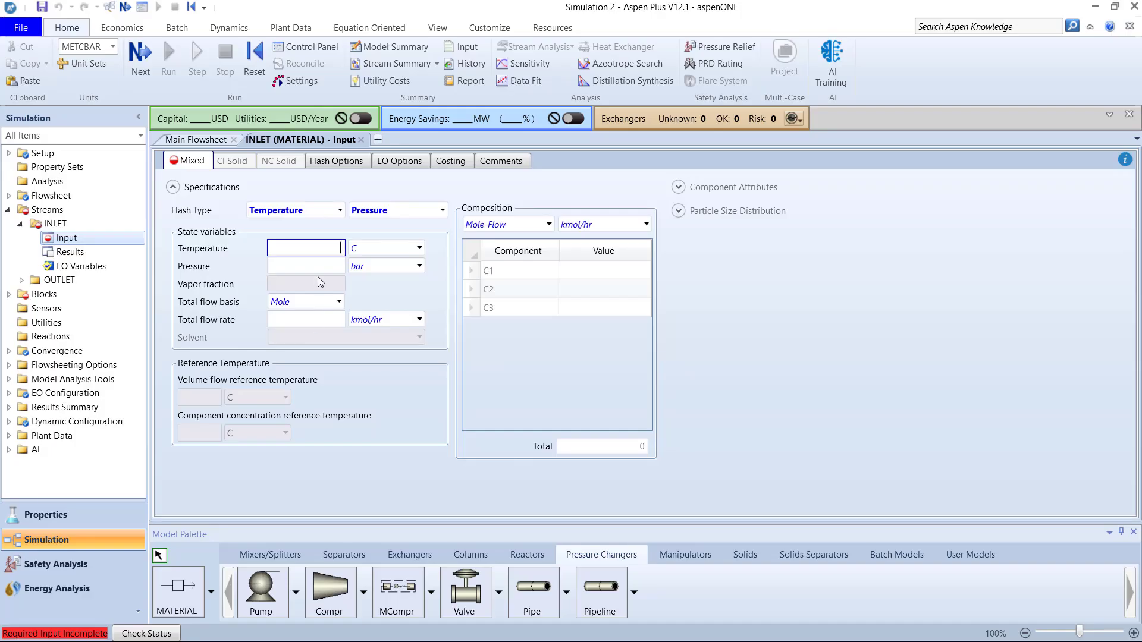
text(30)
click(331, 271)
text(60)
key(Return)
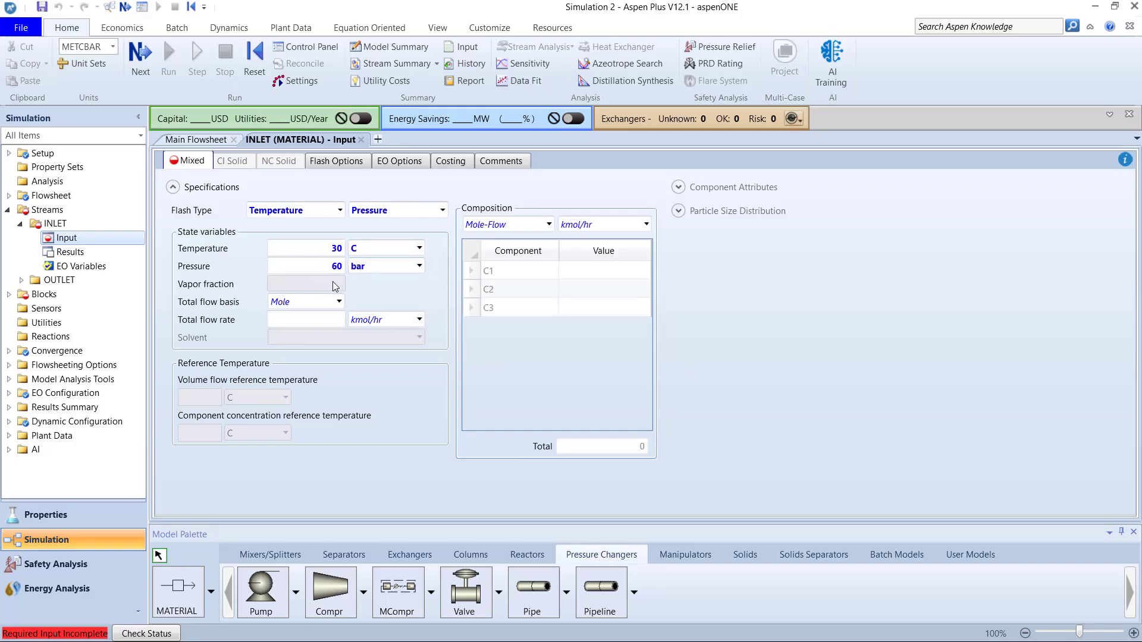
click(315, 325)
text(100)
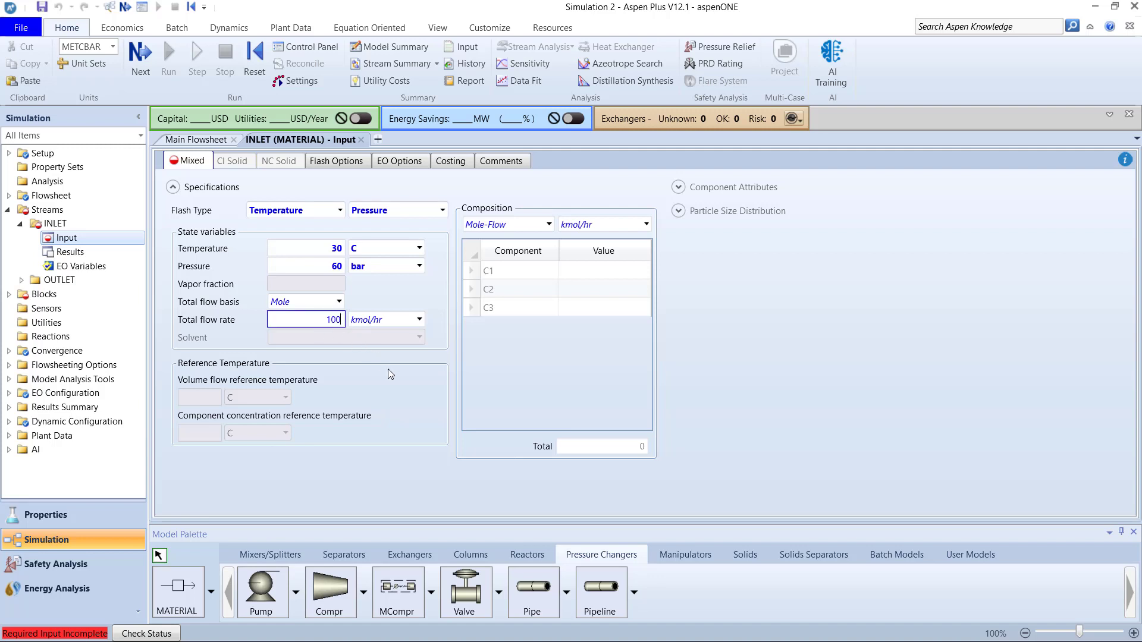
key(Return)
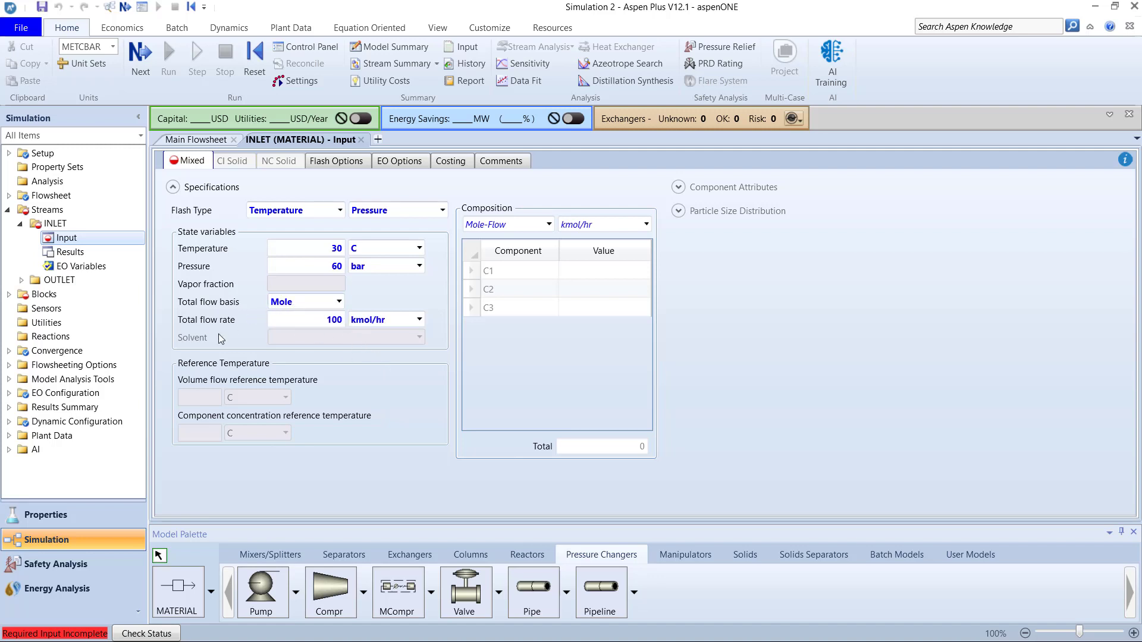
Specify the INLET composition as mole fractions: 0.9 for C1, 0.05 for C2 and 0.05 for C3.
click(547, 224)
click(505, 309)
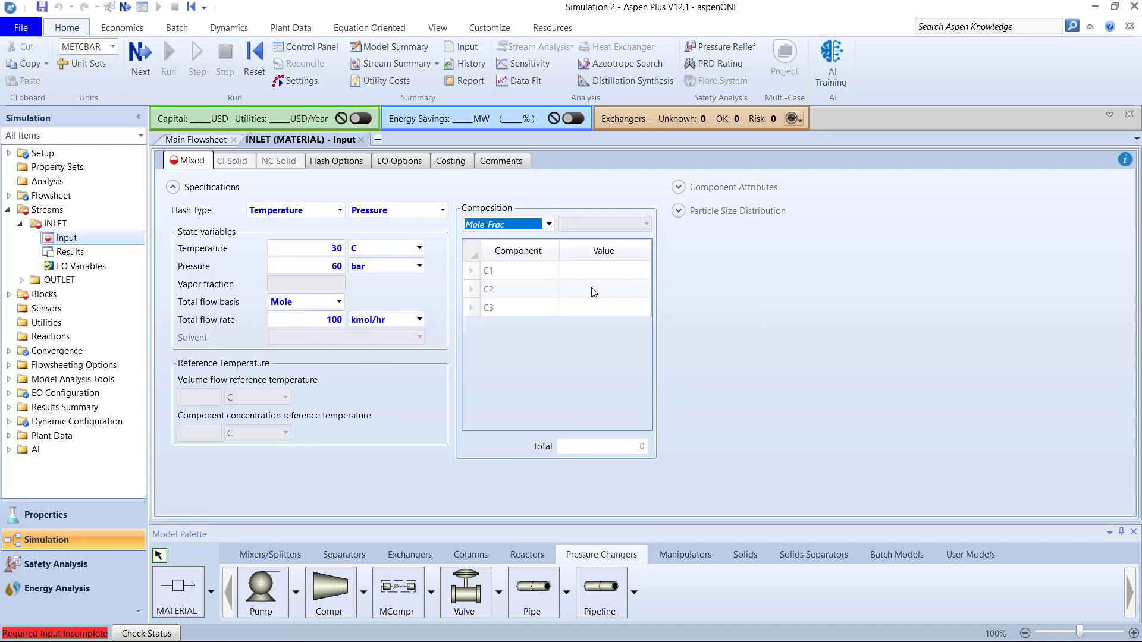
click(615, 272)
text(0.9)
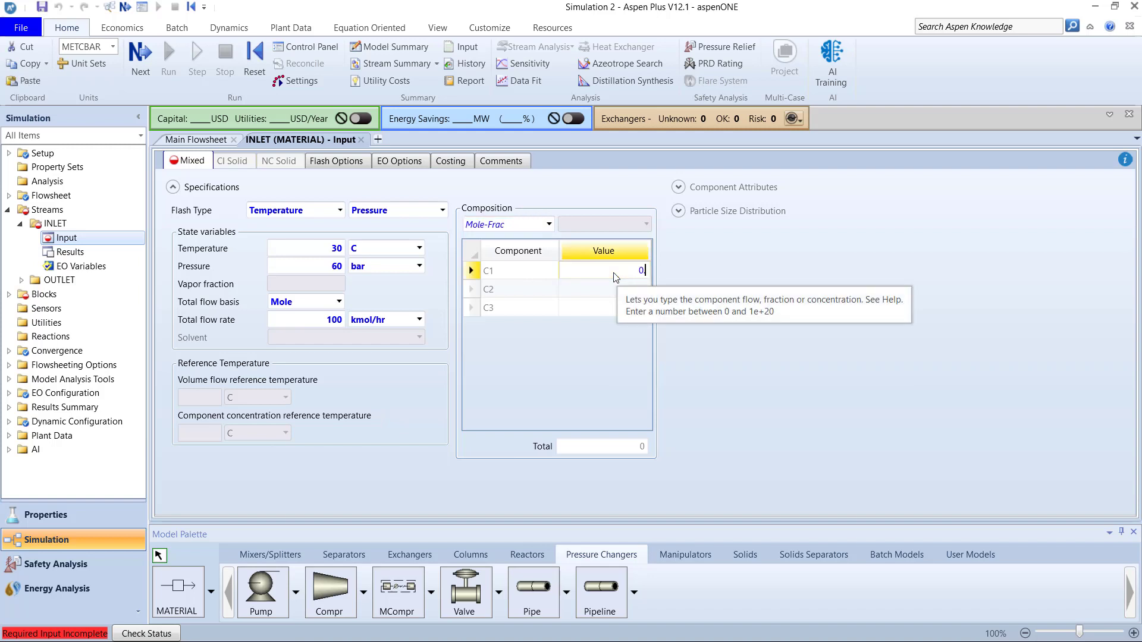
key(Return)
text(0.05)
key(Return)
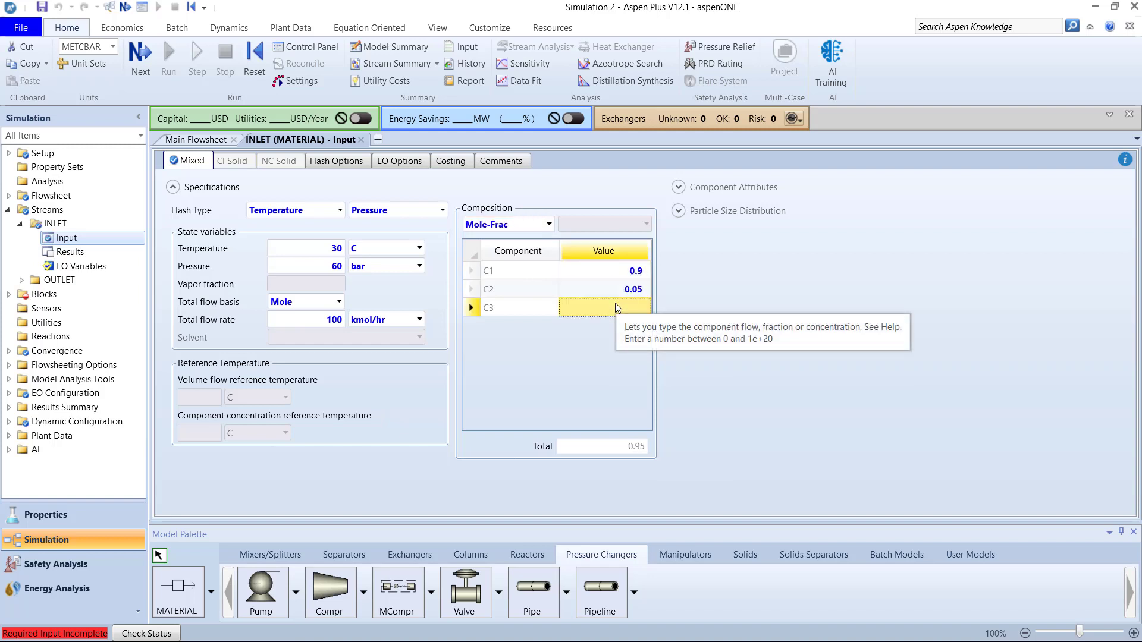
text(0.05)
key(Return)
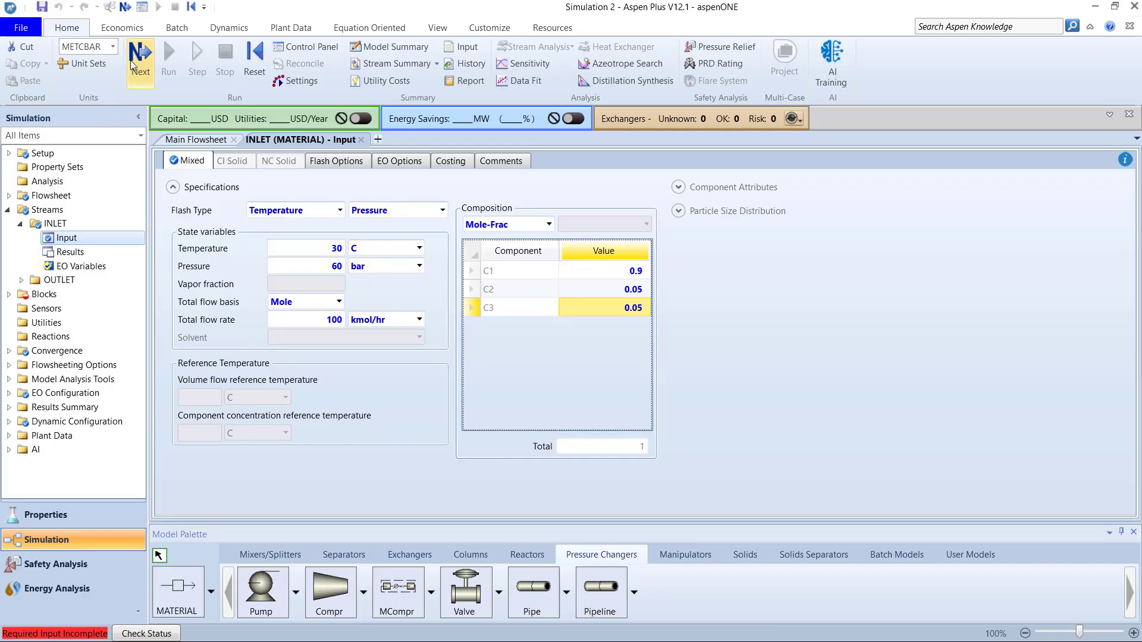
Set the COMP block to the Isentropic type with a discharge pressure of 80 bar, checking it against the example slide.
click(140, 59)
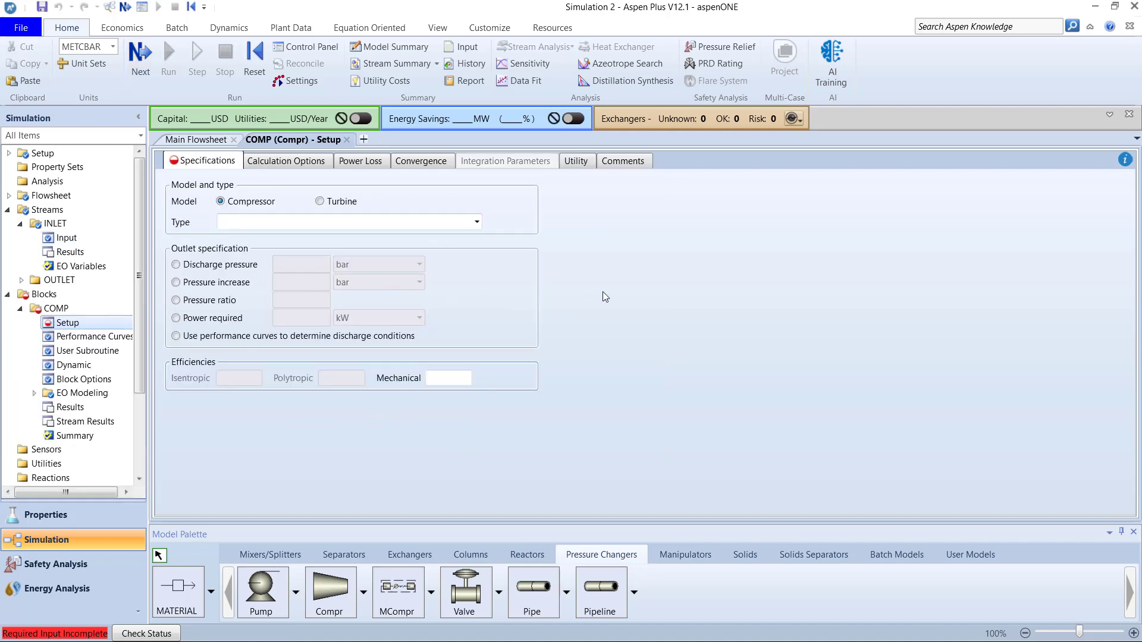
click(336, 222)
click(336, 235)
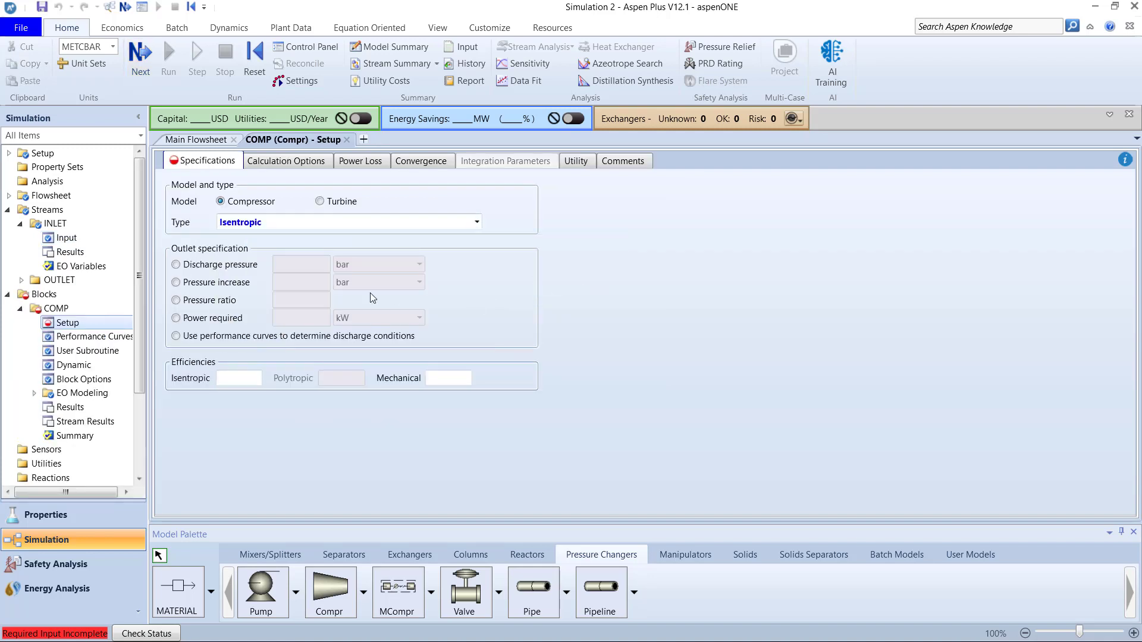
click(229, 266)
click(306, 265)
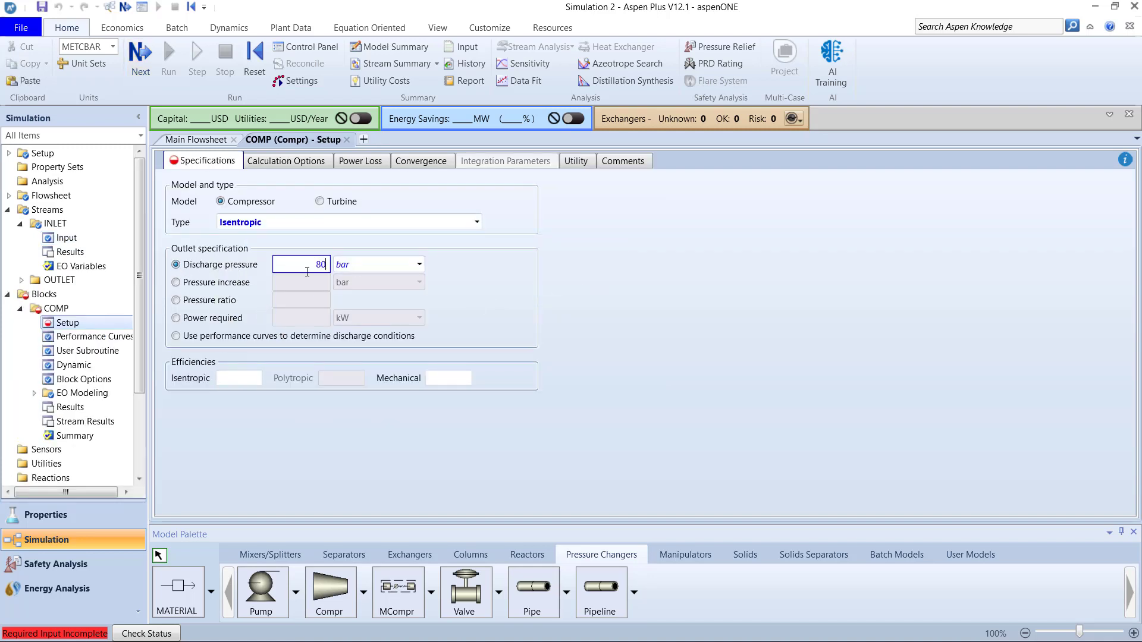
key(Return)
key(alt+Tab)
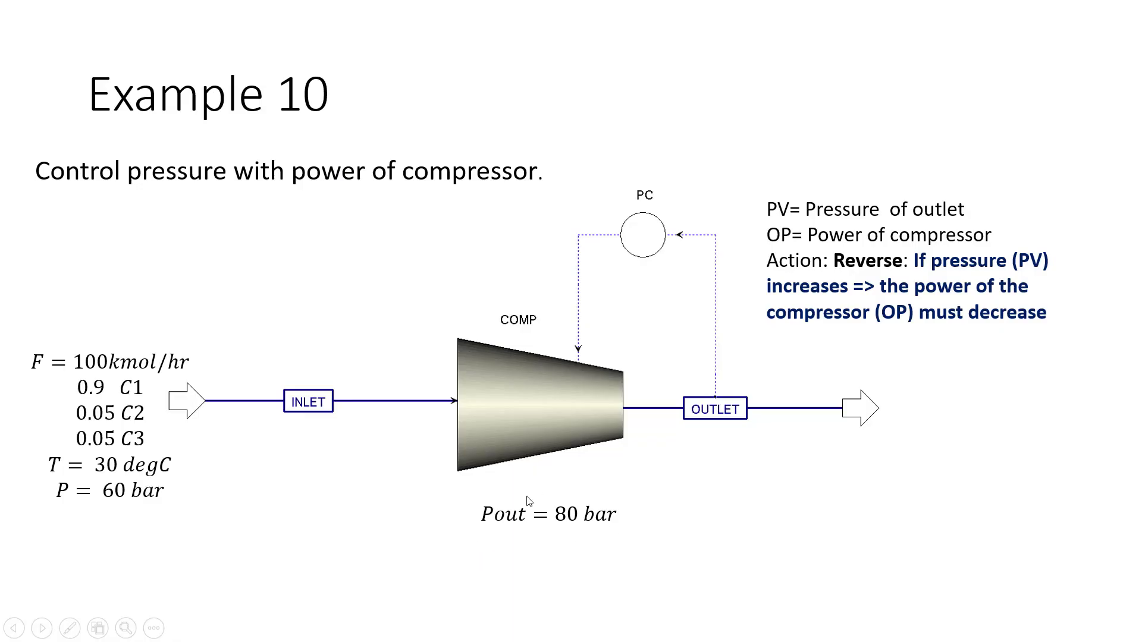
key(alt+Tab)
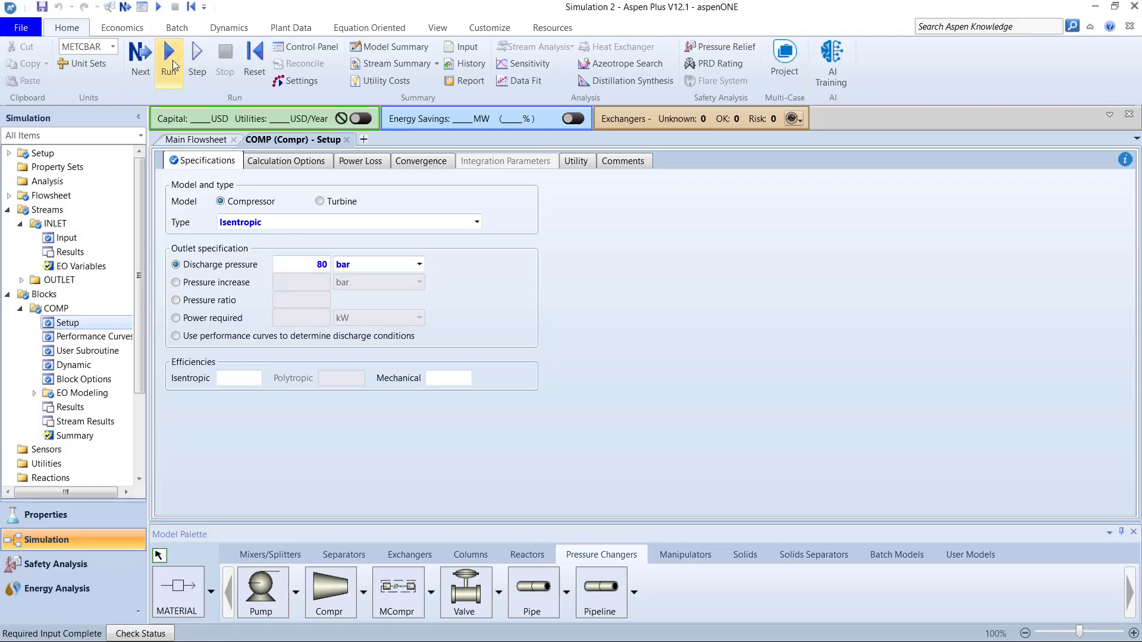
Run the steady-state simulation and check the COMP block's power results before returning to the main flowsheet.
click(171, 64)
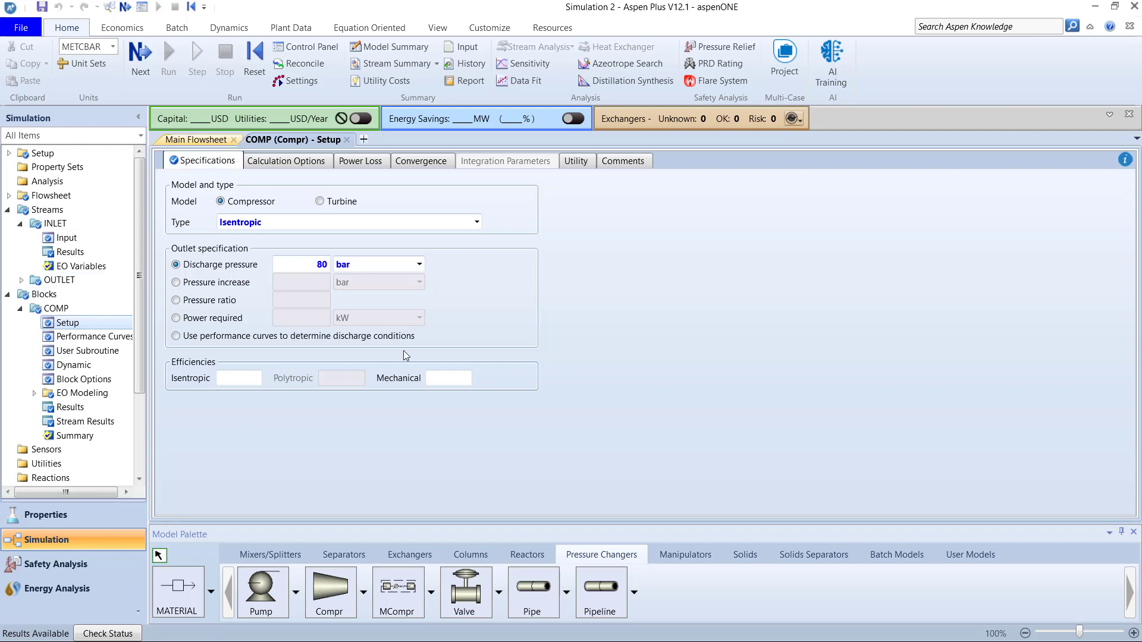
click(214, 142)
right_click(533, 324)
click(598, 354)
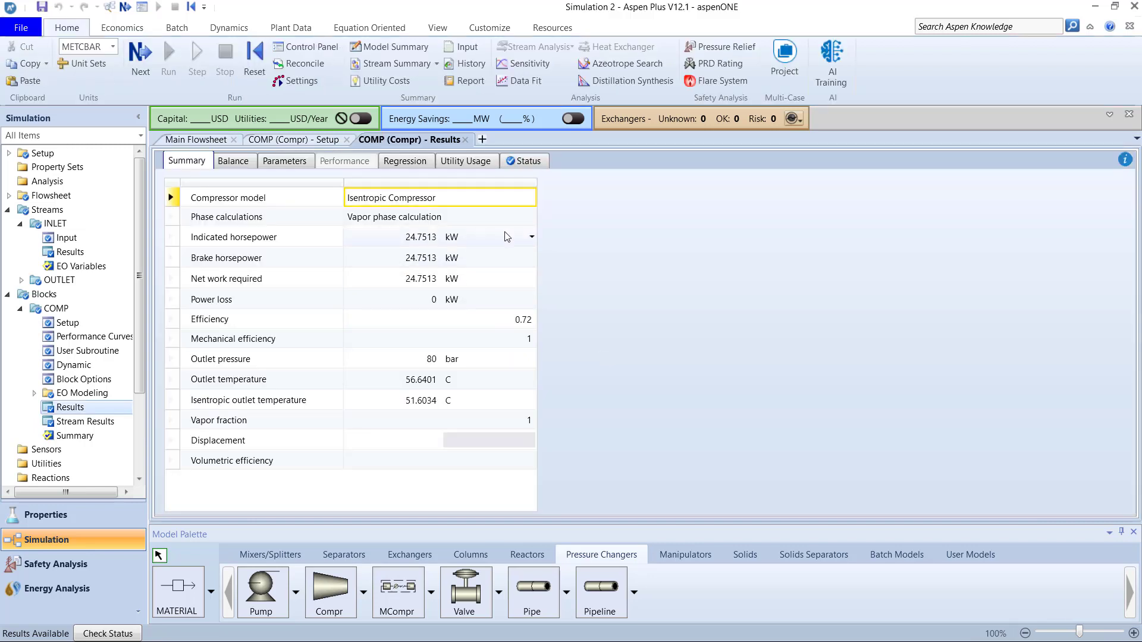
click(381, 245)
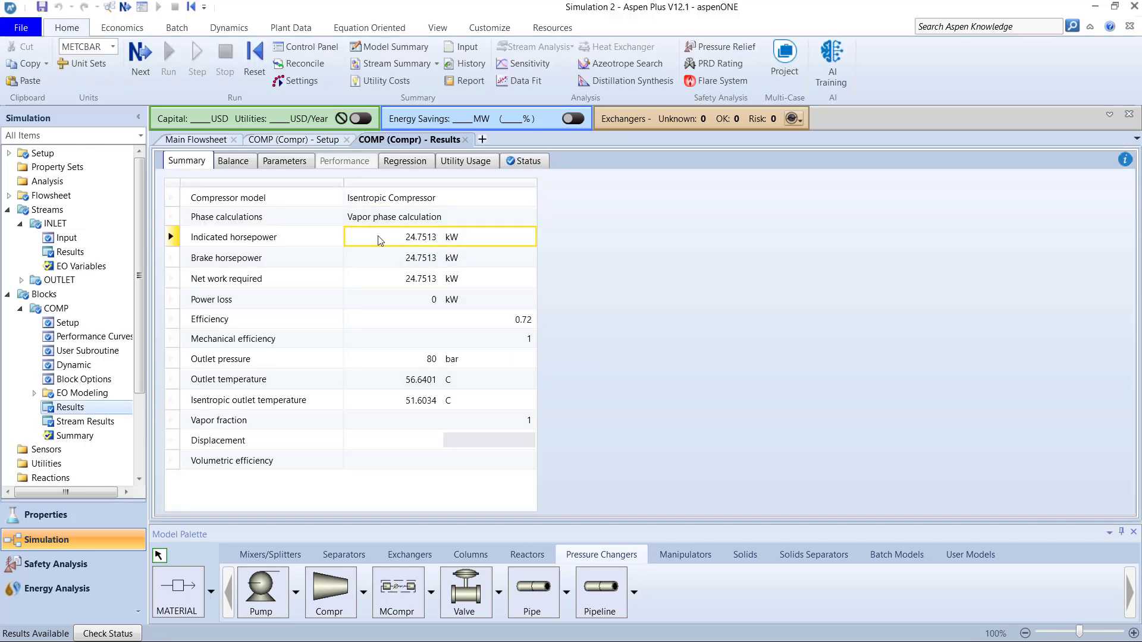
click(466, 139)
click(346, 139)
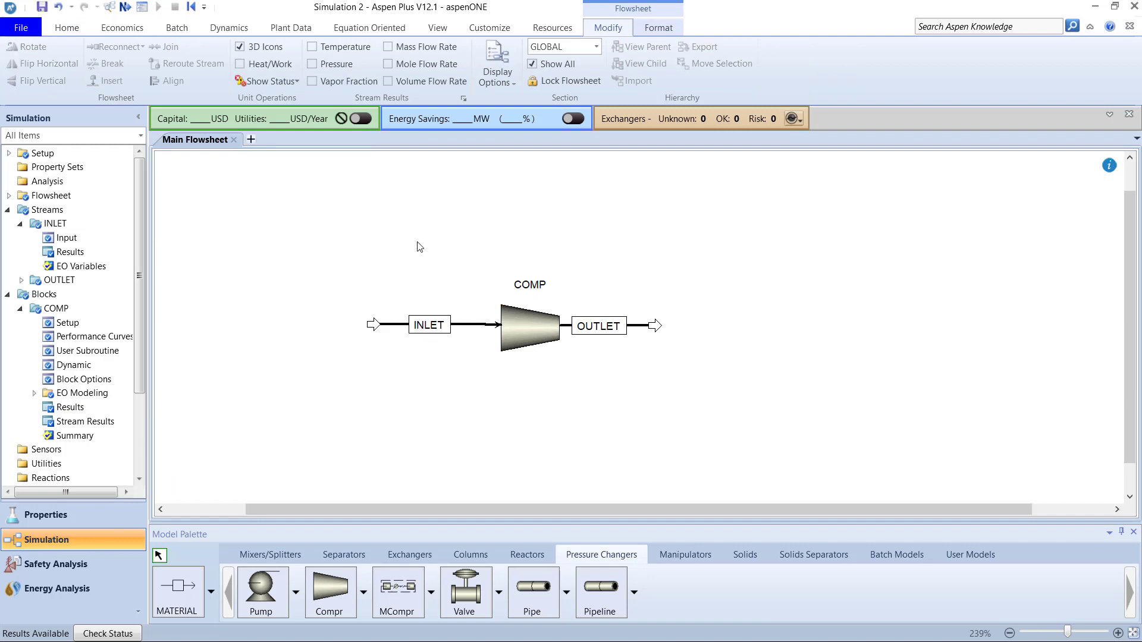
Turn on dynamic mode for the simulation and rerun it.
click(229, 27)
click(25, 62)
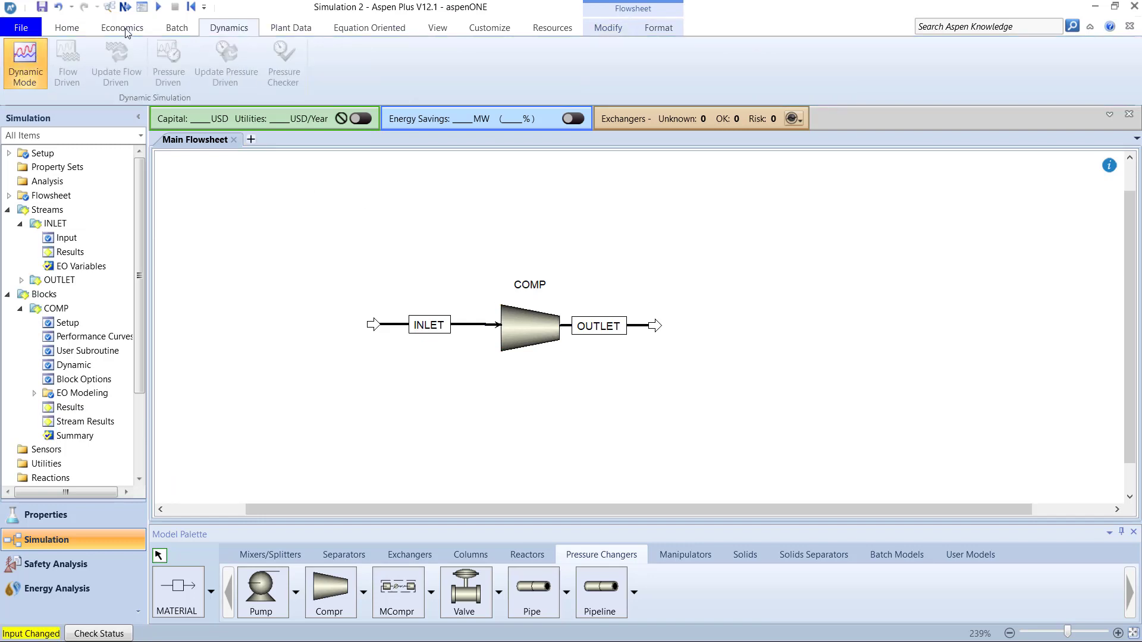
click(159, 7)
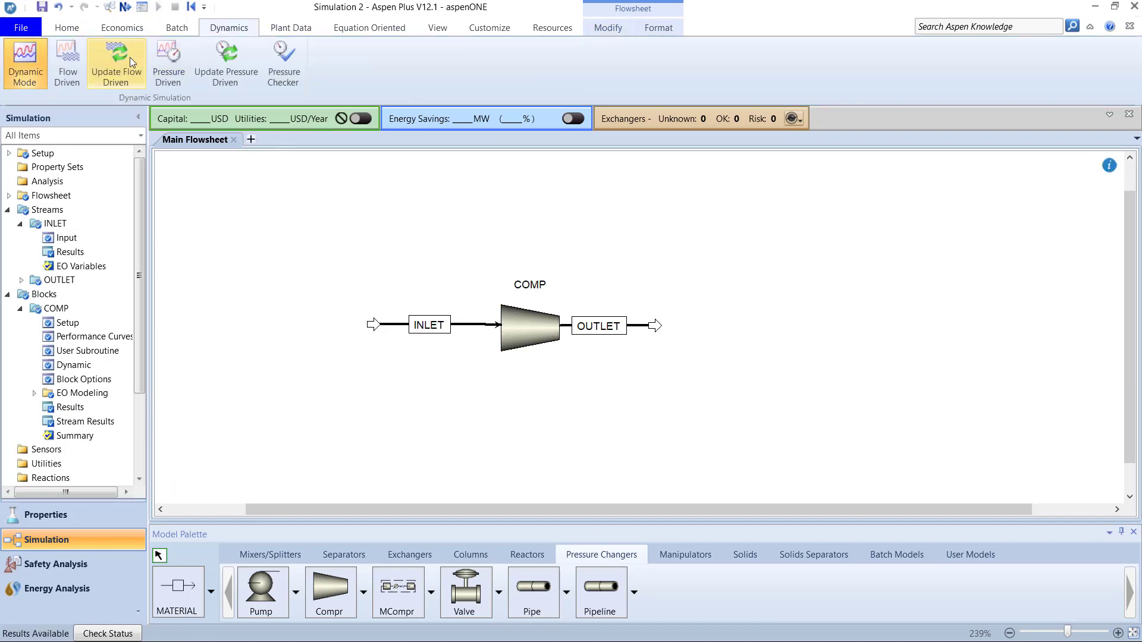
Export the model as a flow-driven Aspen Plus Dynamics file named EX10 on the Desktop.
click(67, 70)
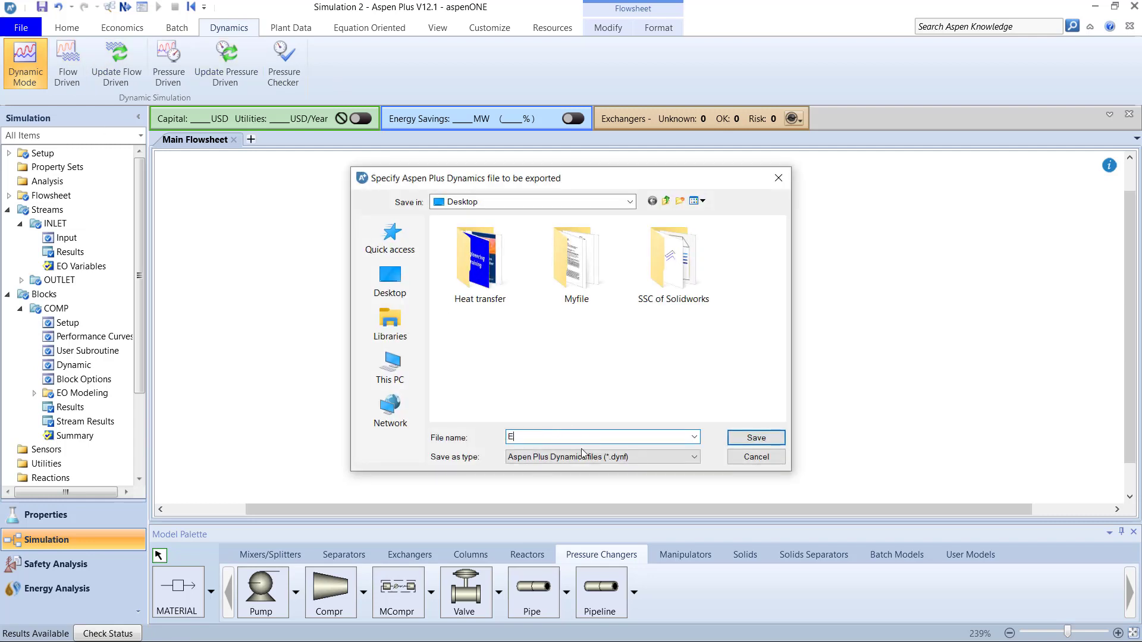
key(Return)
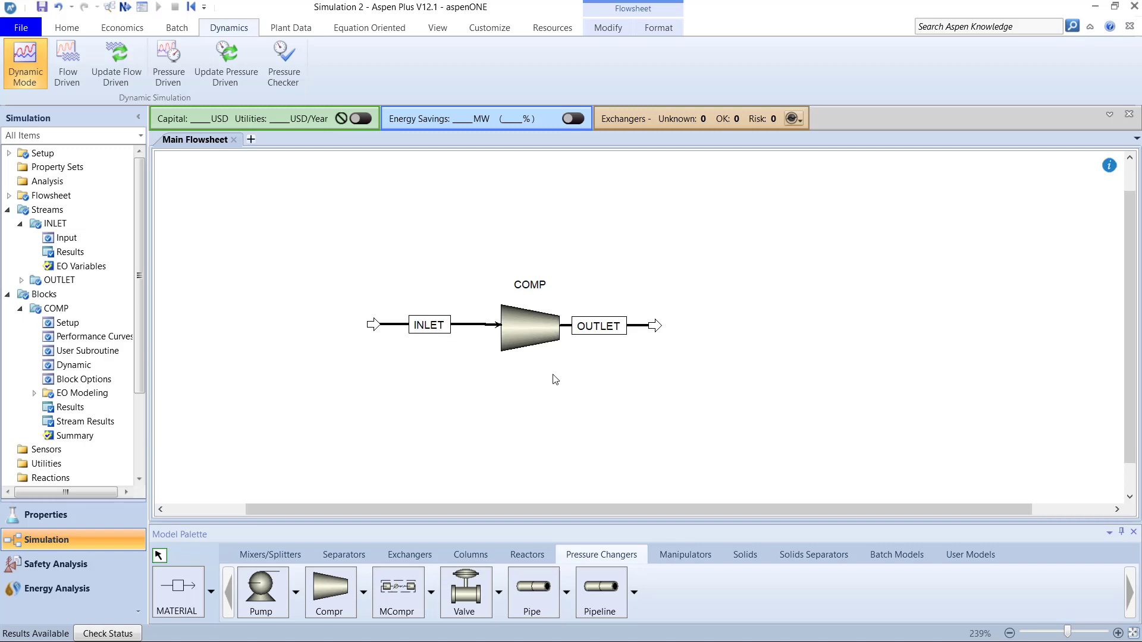
Switch to EX10.dynf in a maximized Aspen Plus Dynamics window and select the whole process flowsheet.
key(super)
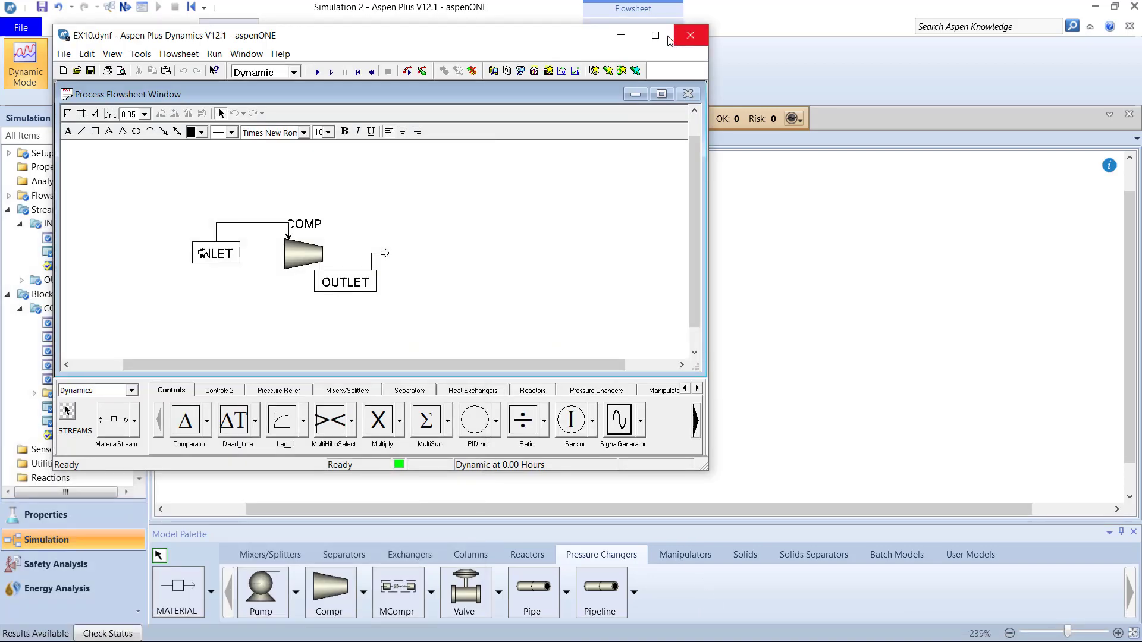
click(654, 36)
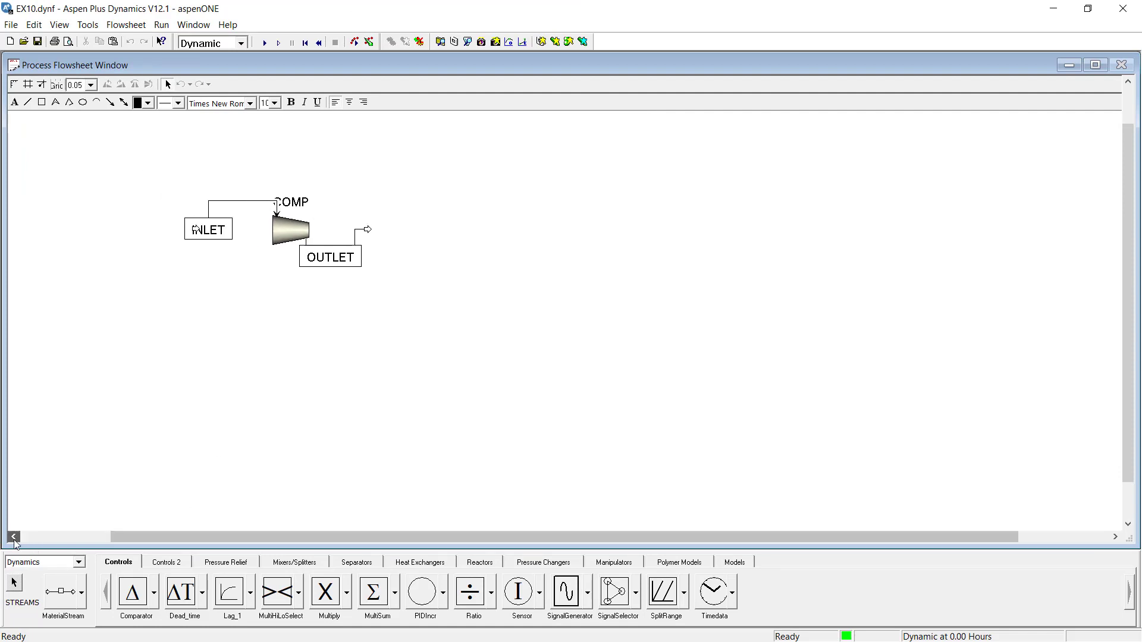
drag(367, 149, 704, 301)
scroll(680, 310, up, 3)
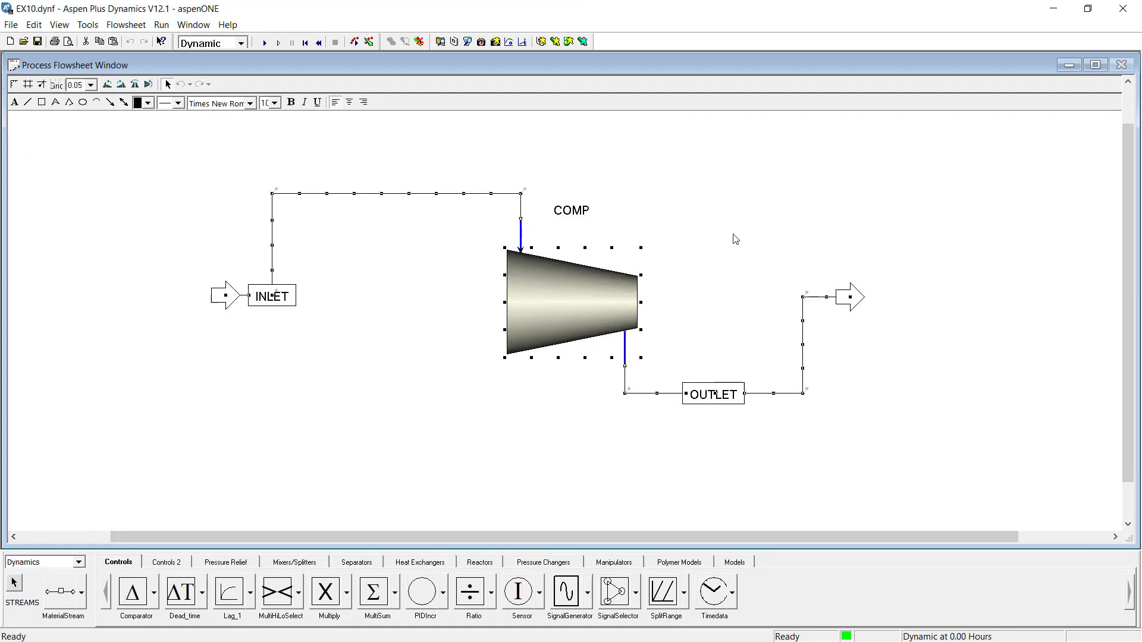
Move the INLET stream's connection from above the compressor to its suction face.
click(659, 350)
click(471, 197)
drag(520, 249, 482, 304)
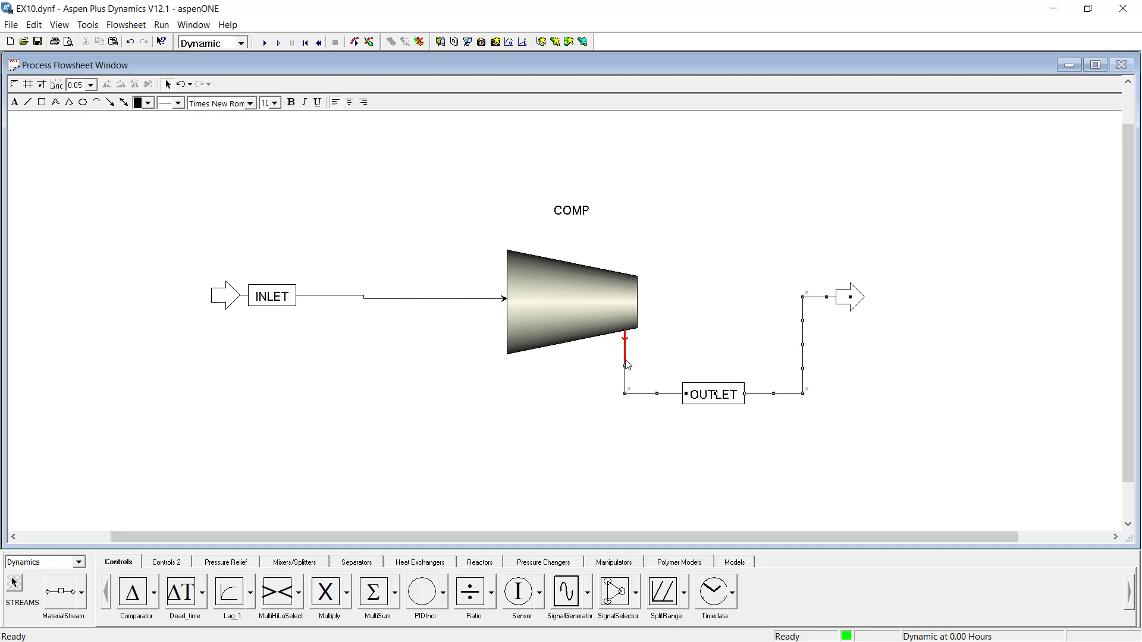
Move the OUTLET stream's connection to the compressor's discharge face and straighten the INLET and OUTLET lines.
click(632, 321)
drag(664, 304, 664, 298)
click(576, 395)
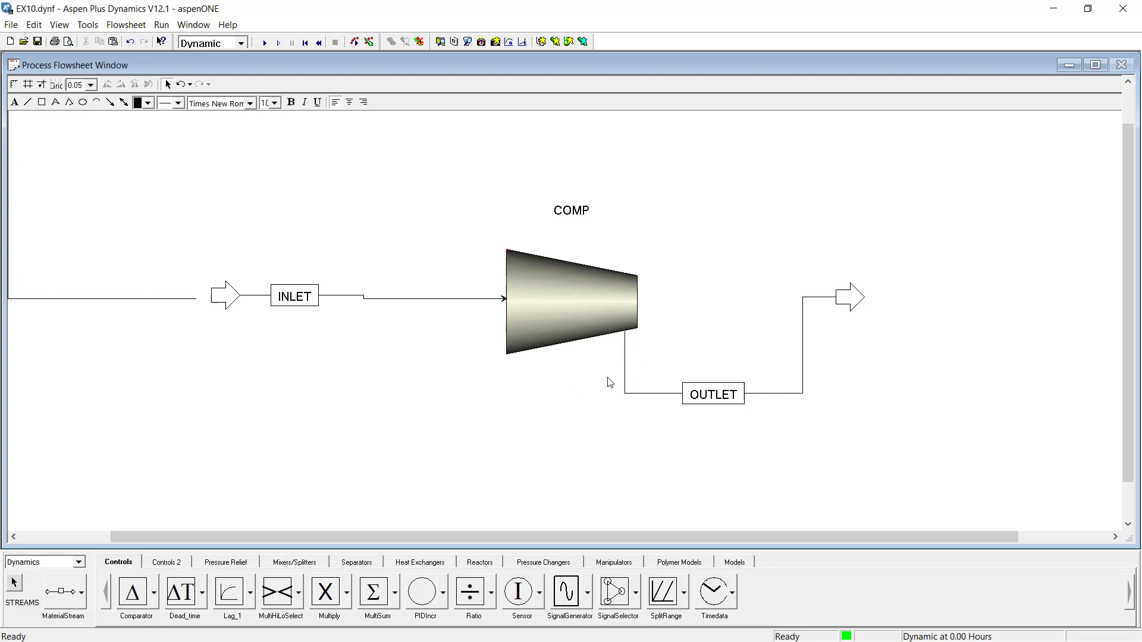
click(633, 352)
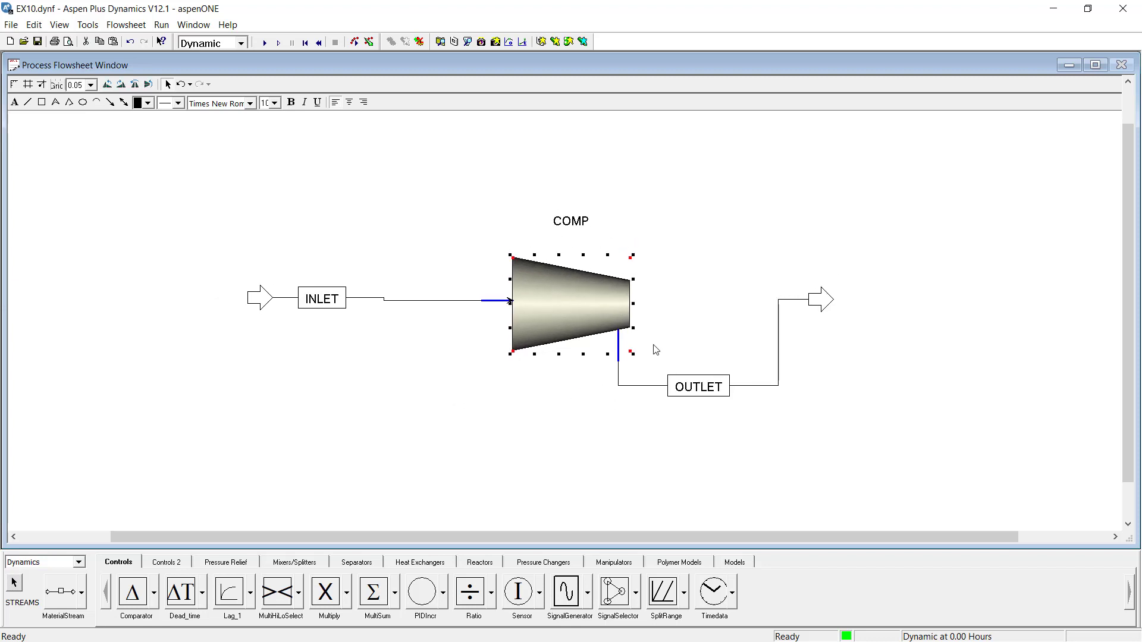
click(578, 439)
click(633, 357)
drag(628, 352, 642, 301)
click(398, 298)
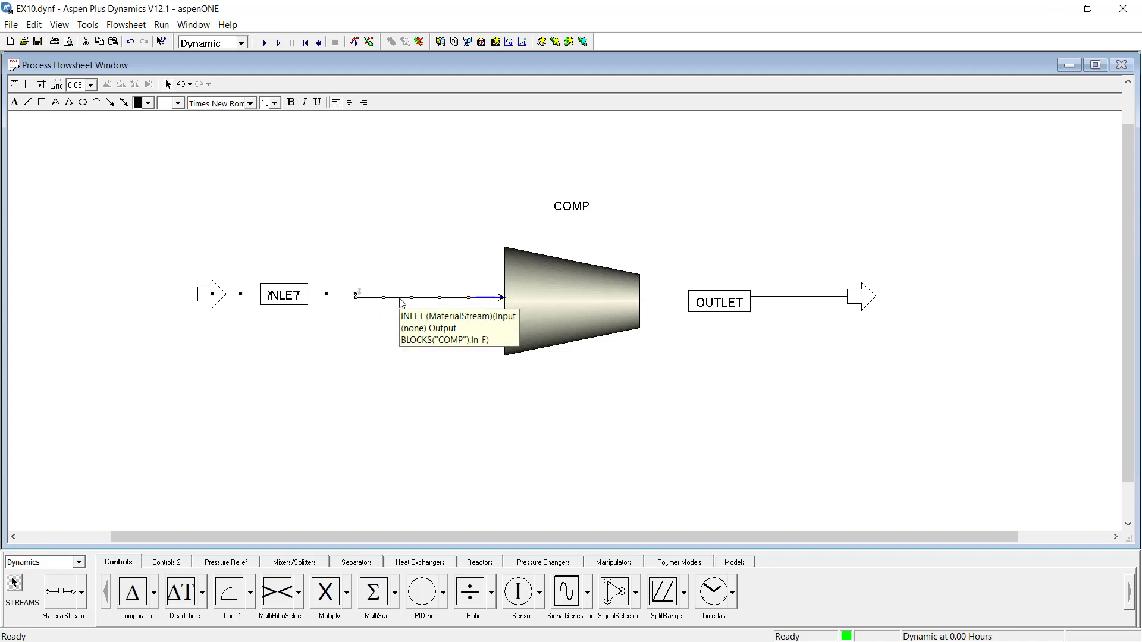
click(349, 370)
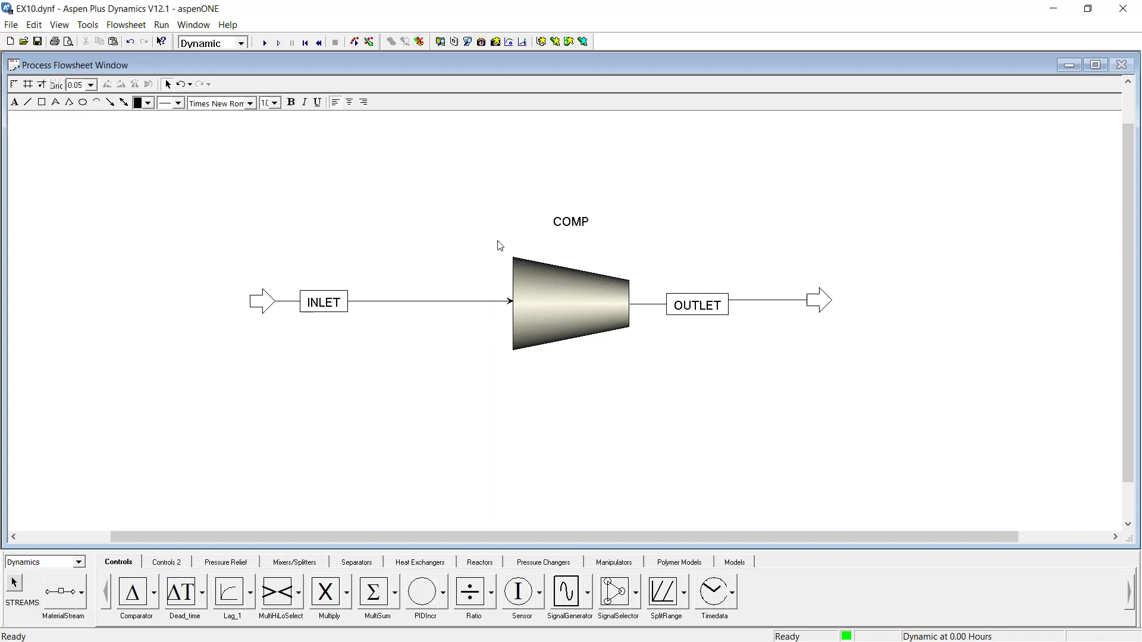
Place a PIDIncr controller above the compressor's discharge end and rename it PC.
click(426, 589)
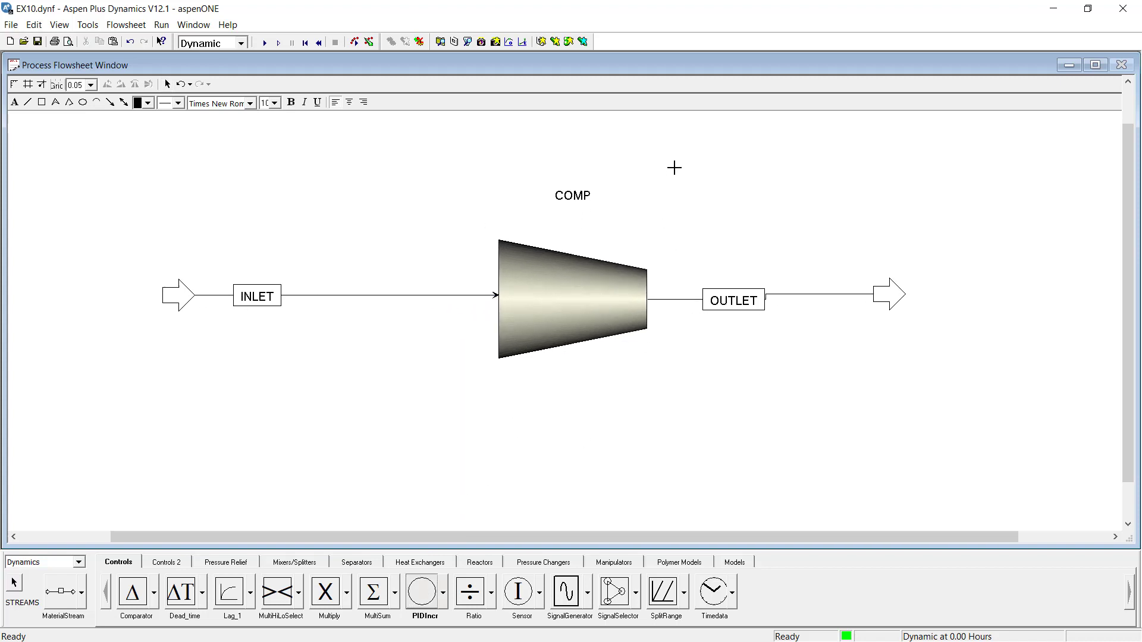
click(674, 168)
right_click(712, 137)
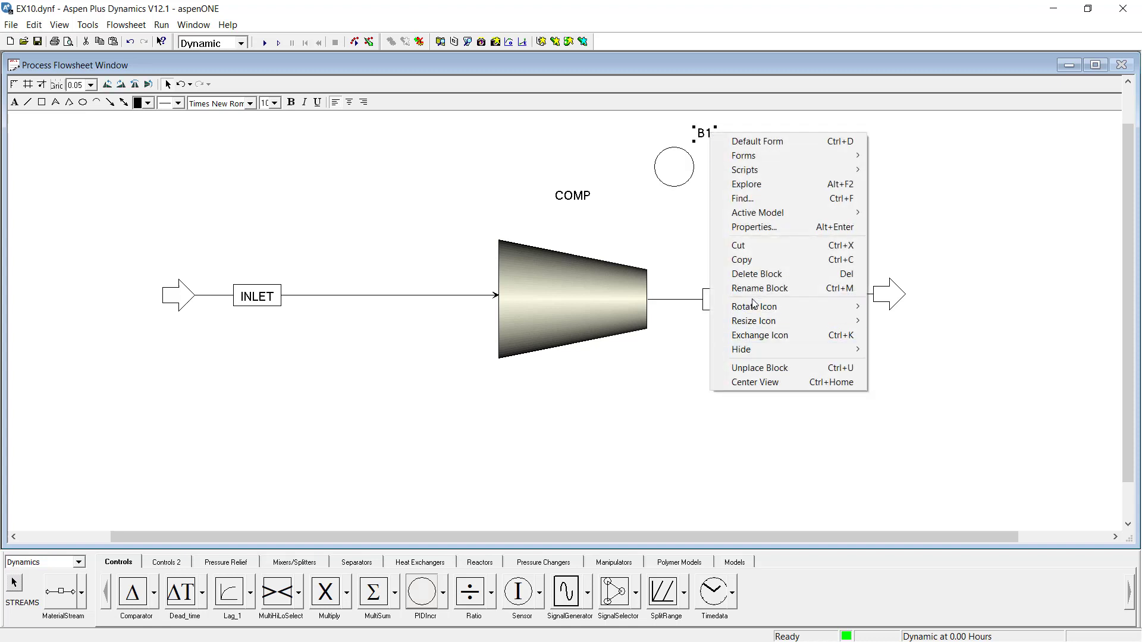
click(765, 290)
text(PC)
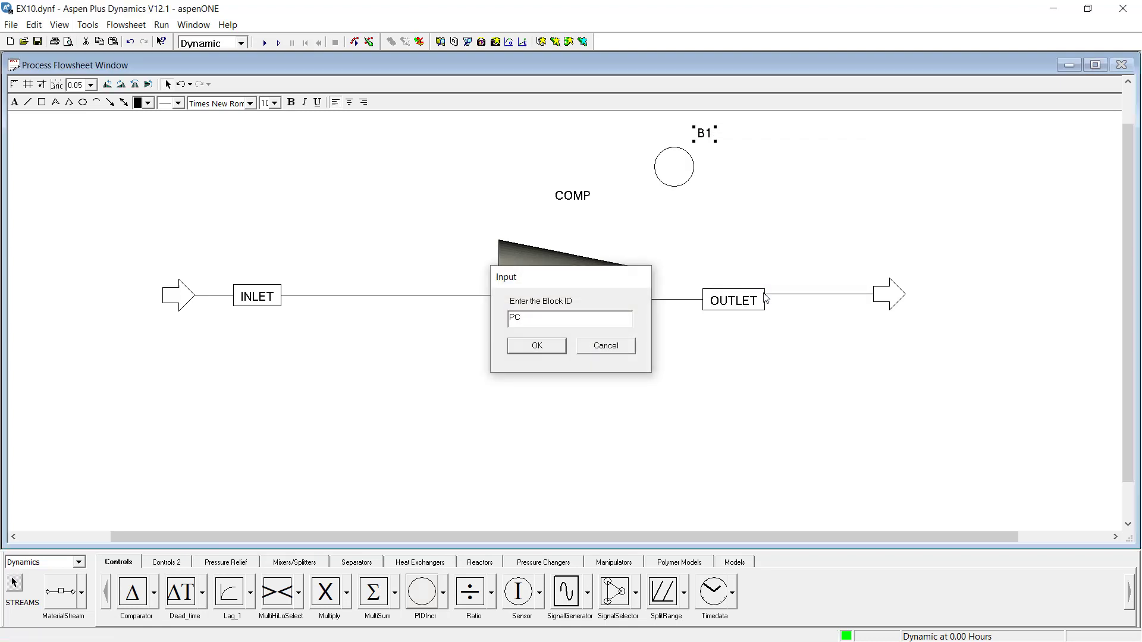
key(Return)
click(634, 222)
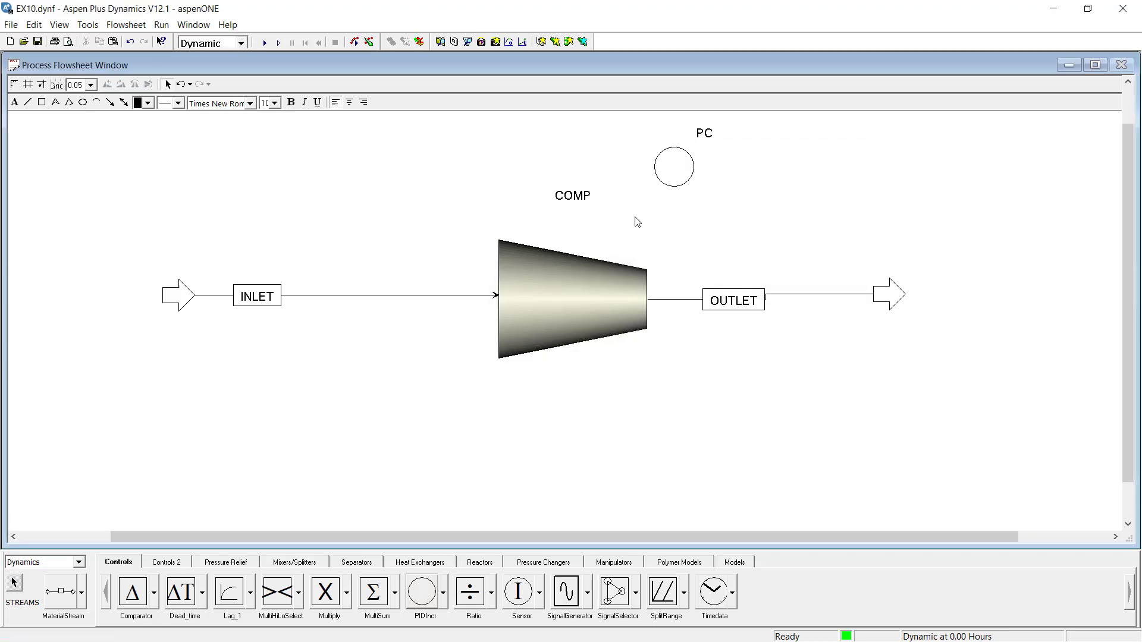
Connect a ControlSignal from the OUTLET stream's pressure, STREAMS("OUTLET").P, to the controller's process variable, PC.PV.
click(81, 592)
click(166, 485)
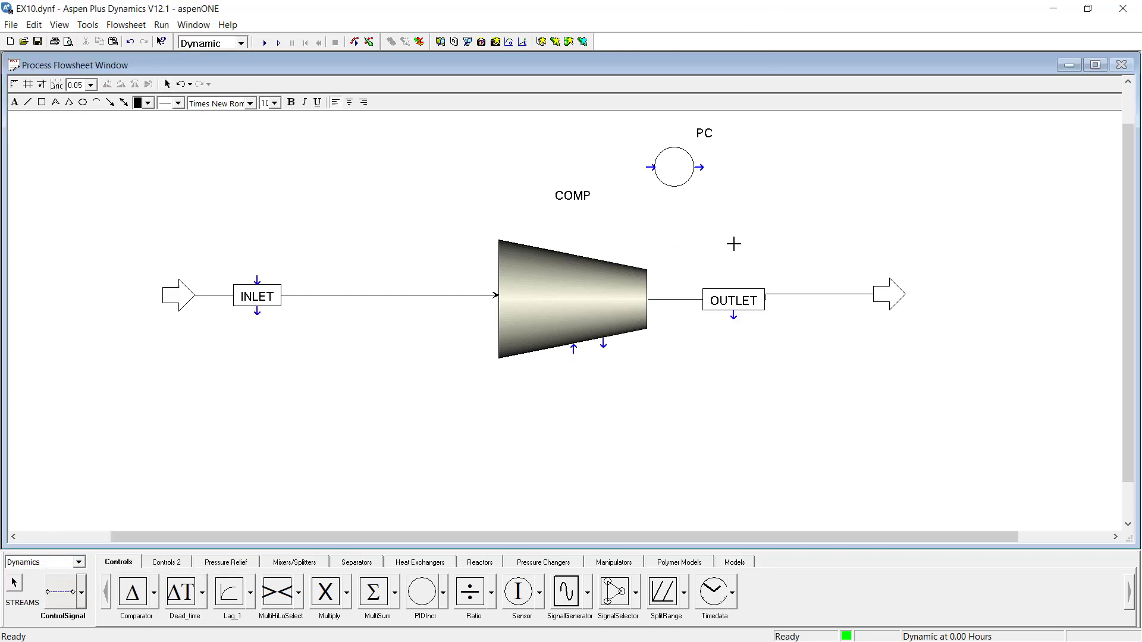
click(733, 316)
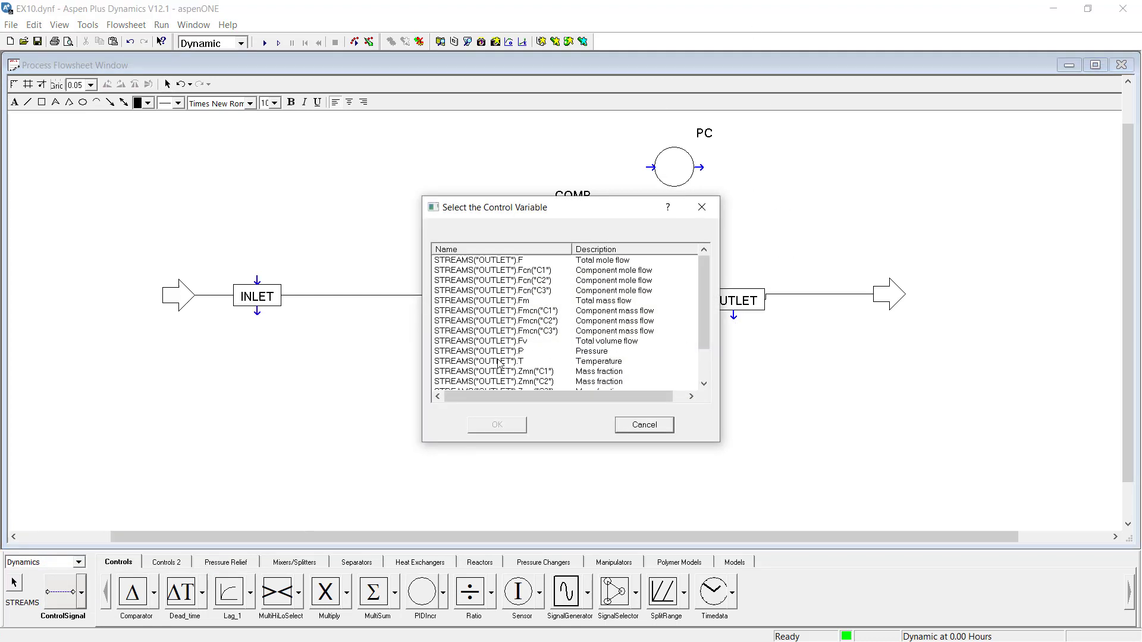
click(488, 361)
click(495, 352)
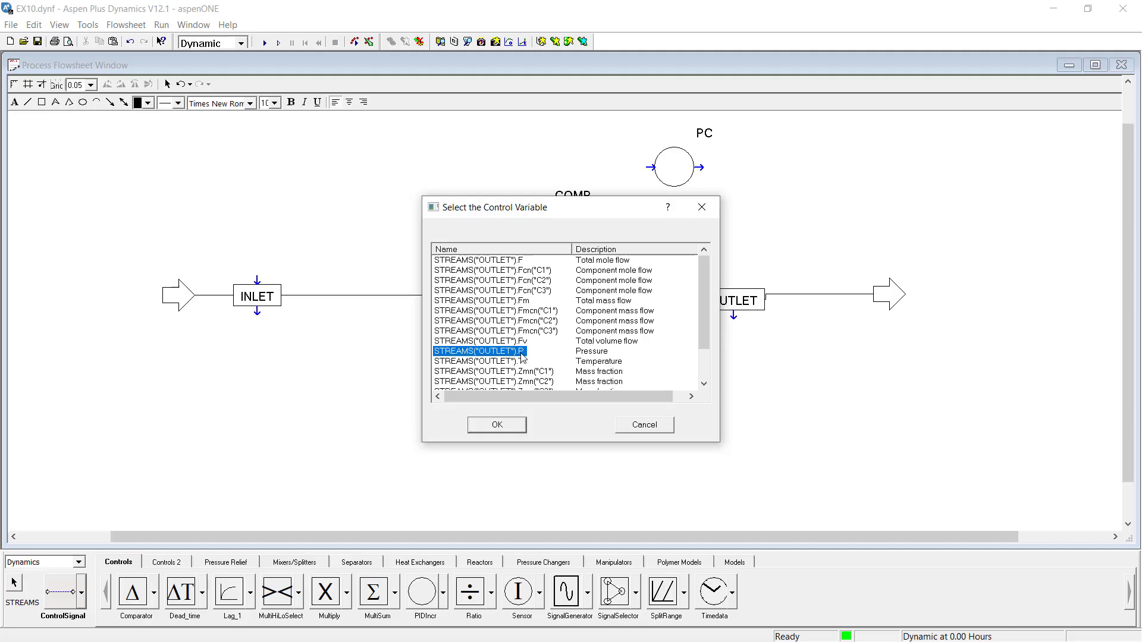
click(512, 362)
click(499, 353)
click(510, 424)
click(652, 168)
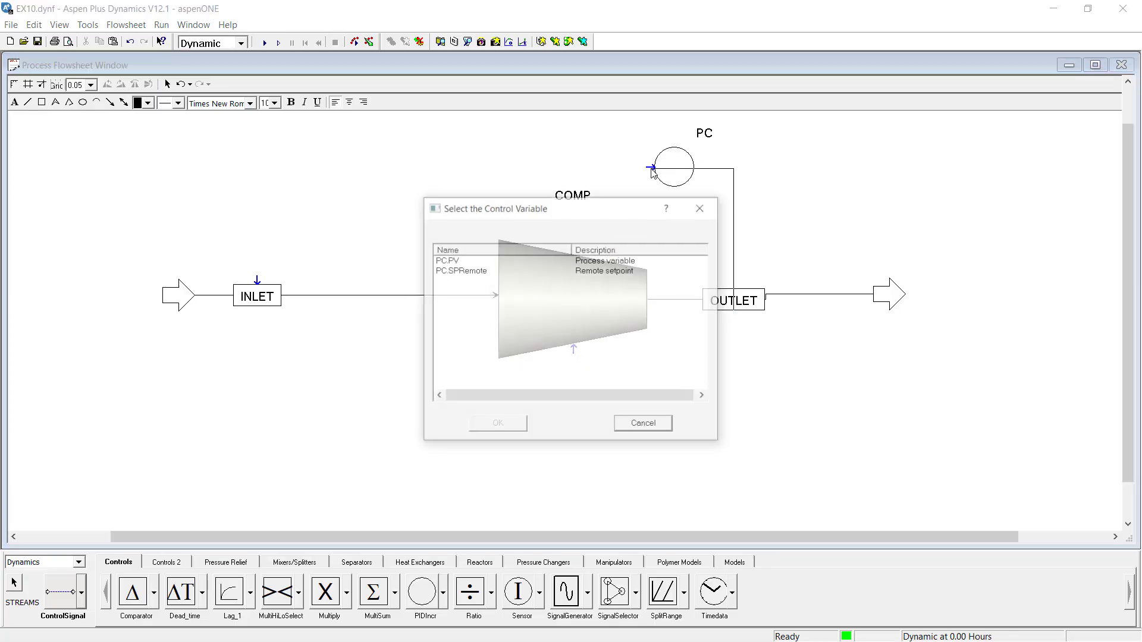
click(446, 261)
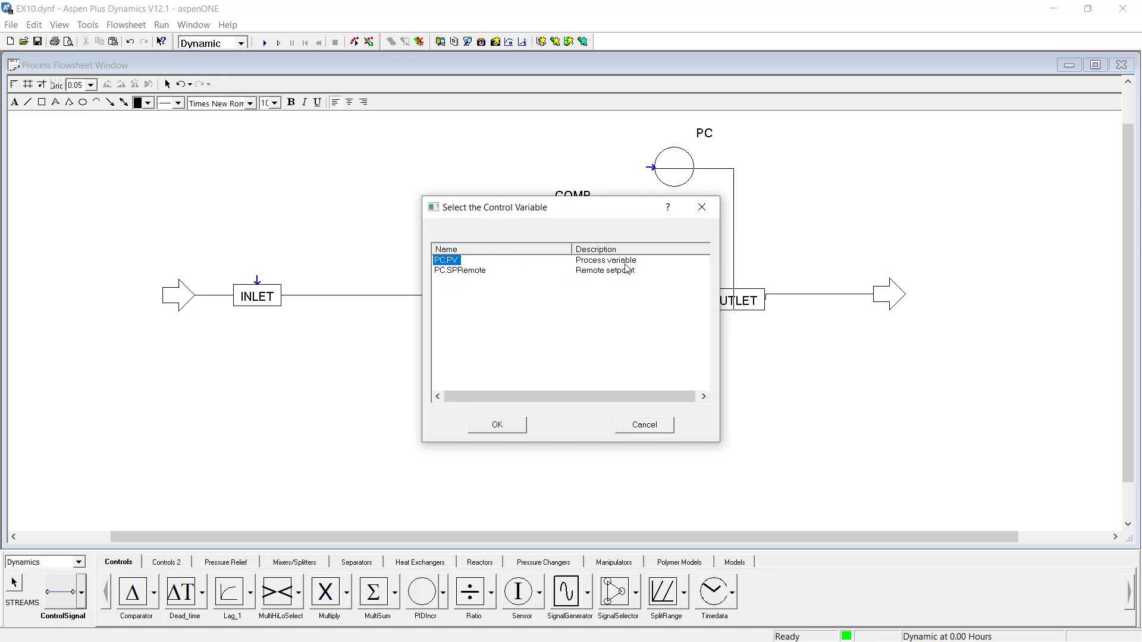
click(497, 425)
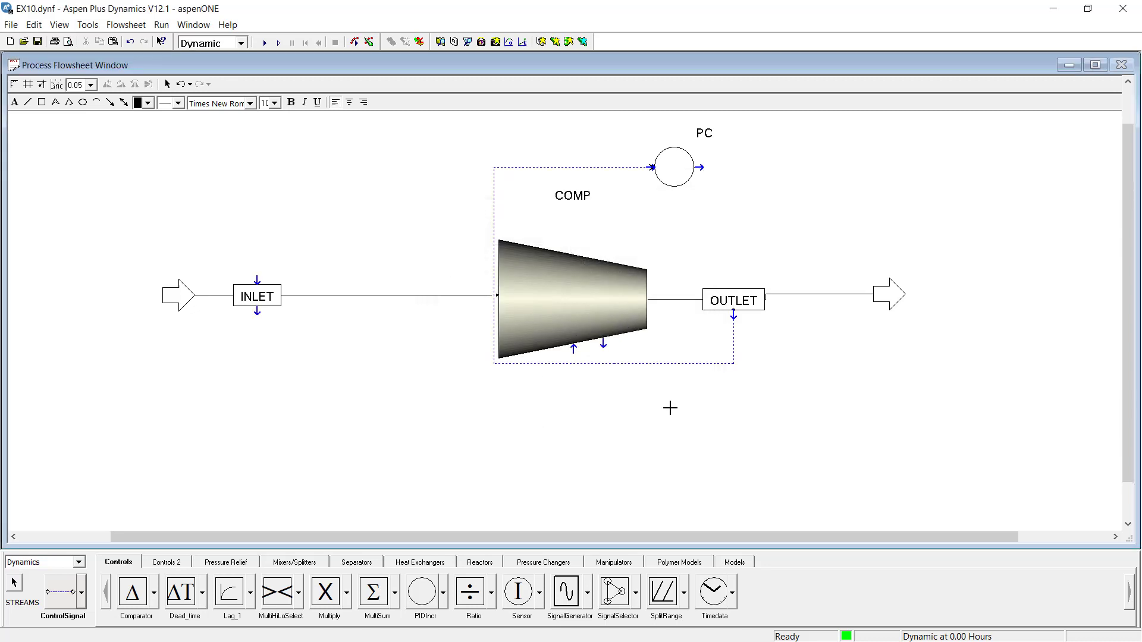
Mirror the PC controller horizontally and reroute its pressure signal straight up from the OUTLET stream.
drag(497, 218, 643, 218)
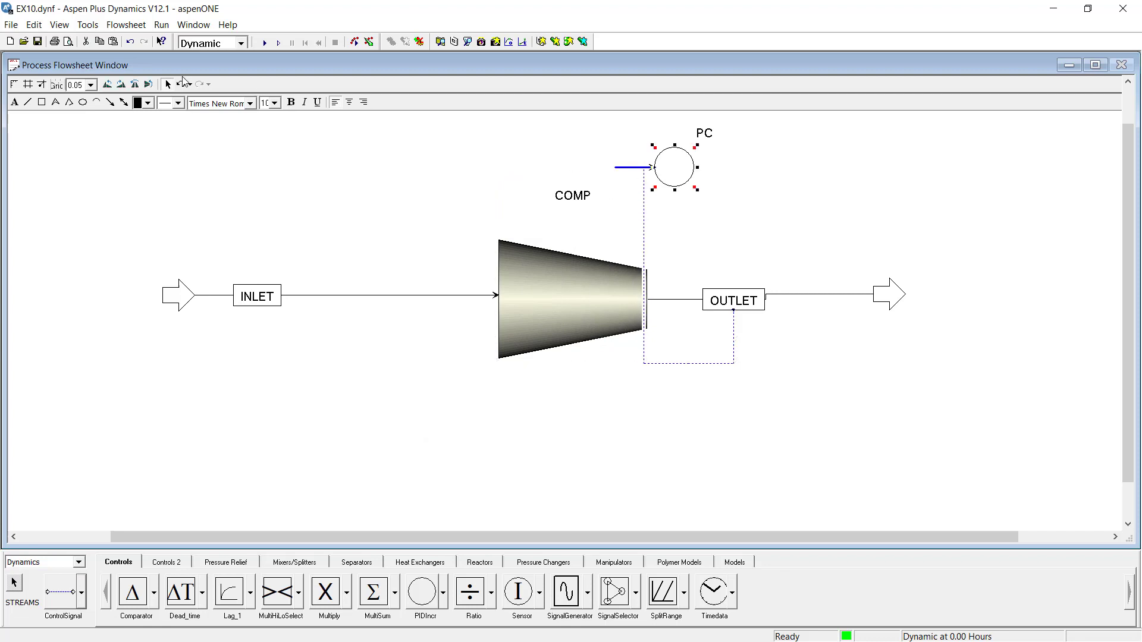
click(135, 84)
click(542, 138)
click(733, 329)
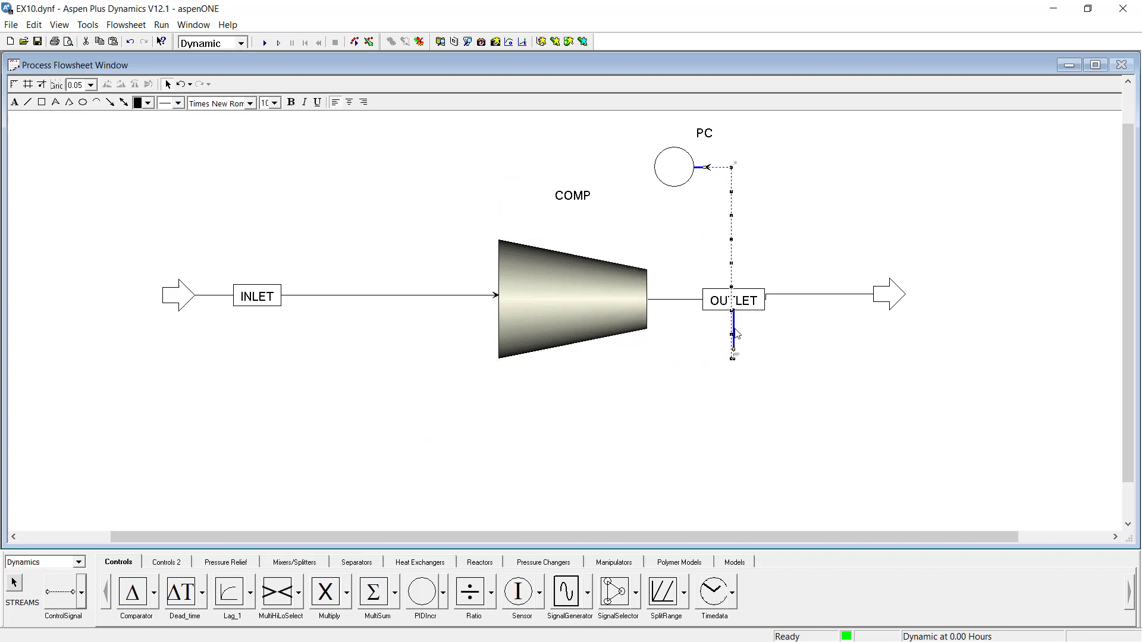
drag(734, 322, 743, 287)
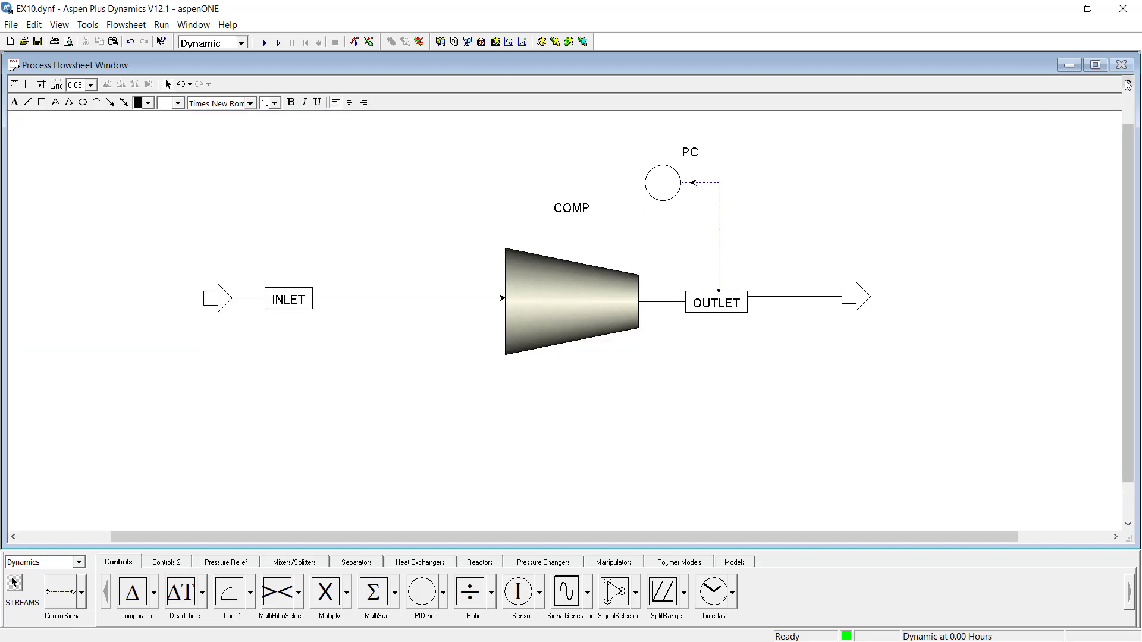
Connect a ControlSignal from PC.OP to the compressor's brake power, BLOCKS("COMP").Bpower, and move the COMP label closer to the compressor.
click(1128, 81)
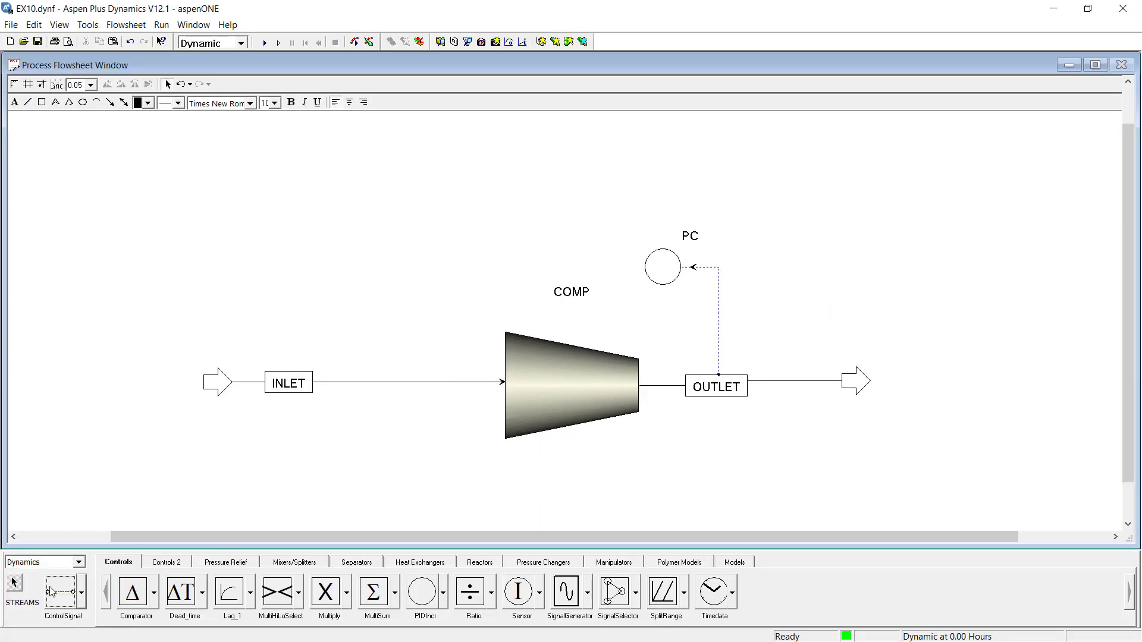
click(62, 591)
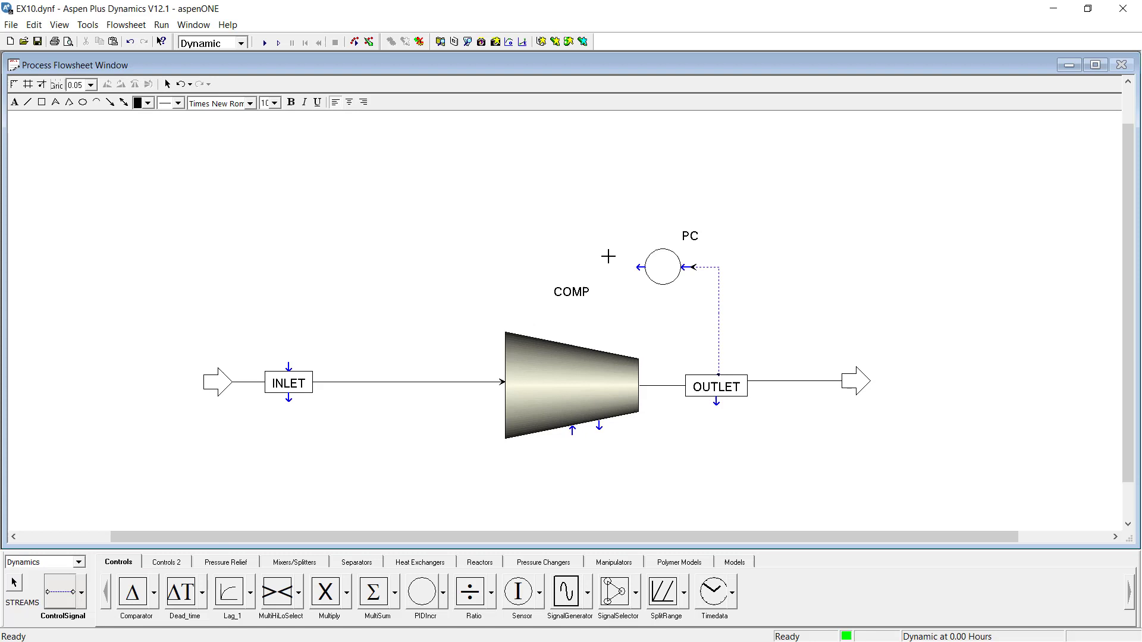
click(636, 268)
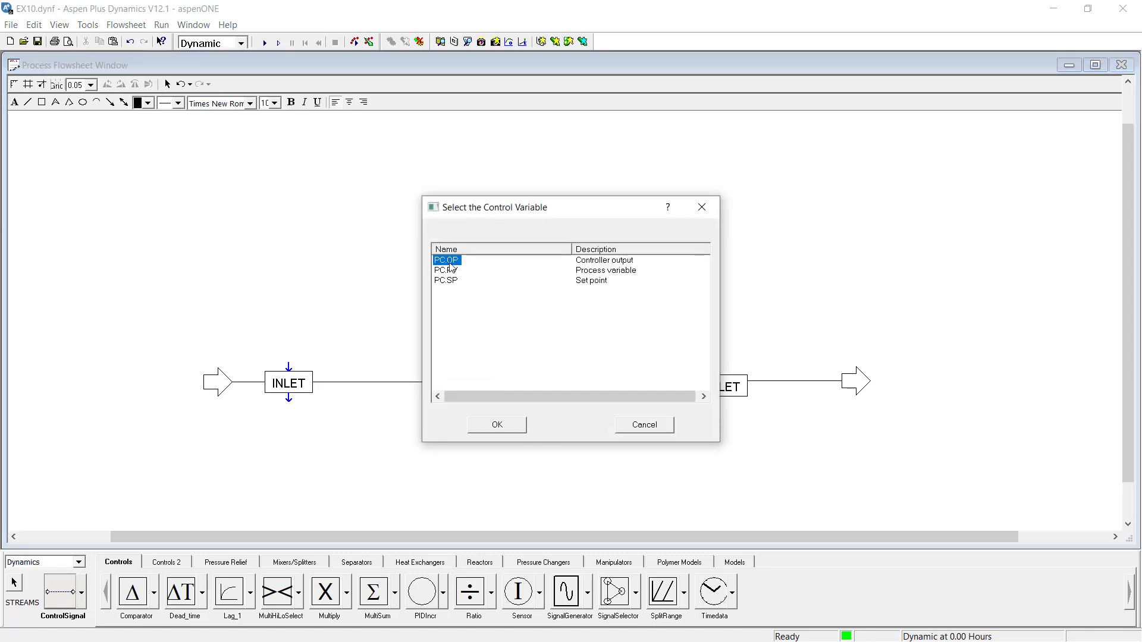
key(Return)
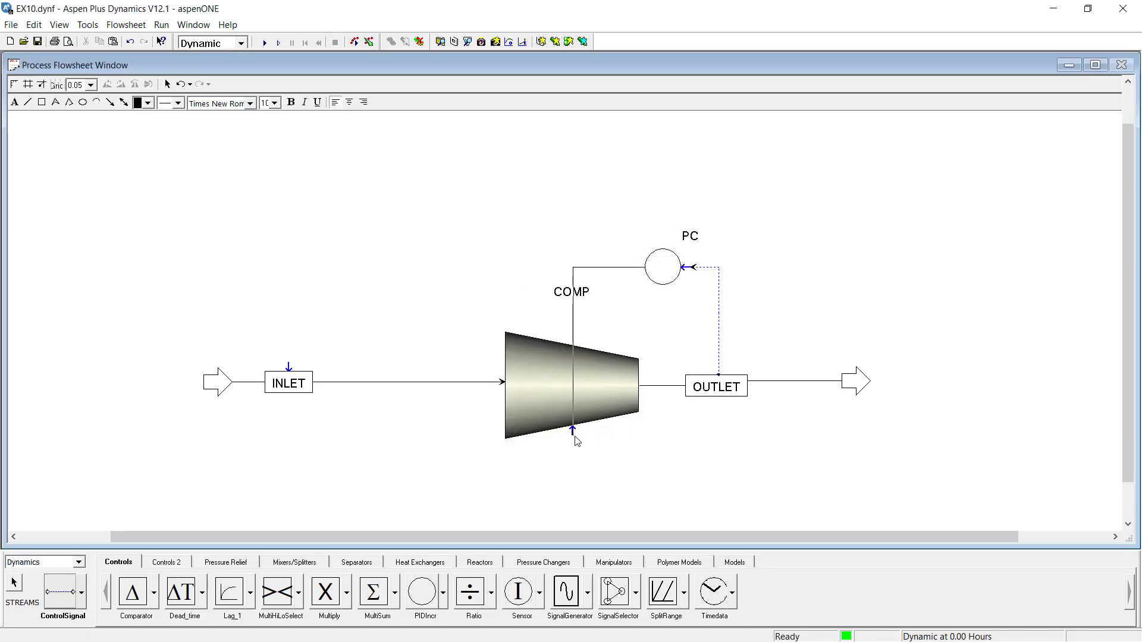
click(611, 339)
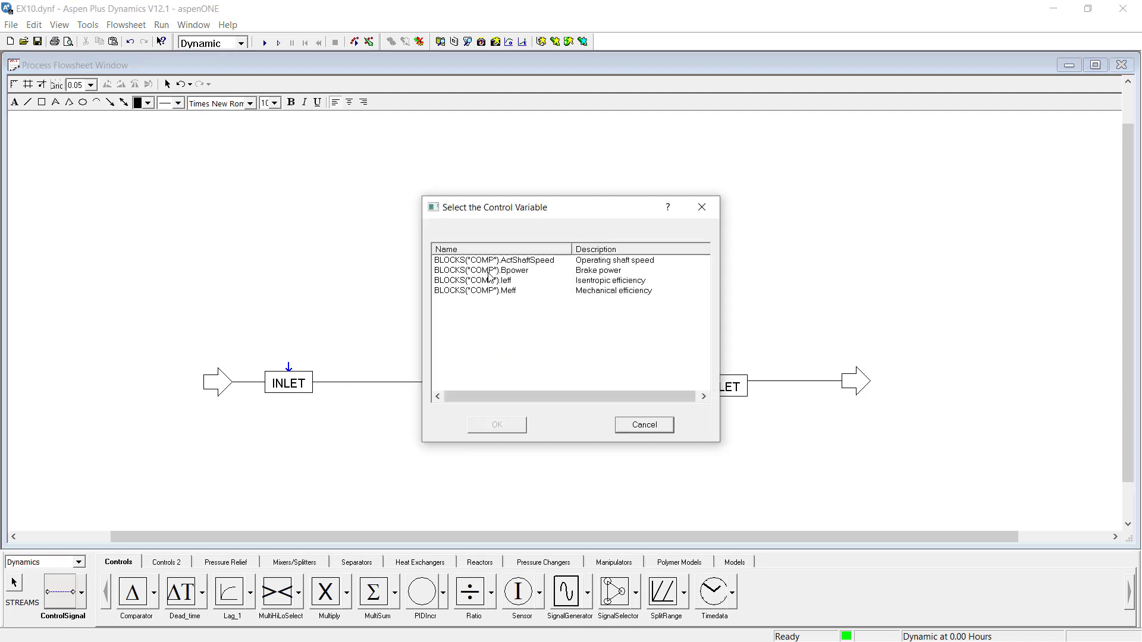
click(601, 271)
click(568, 275)
click(519, 272)
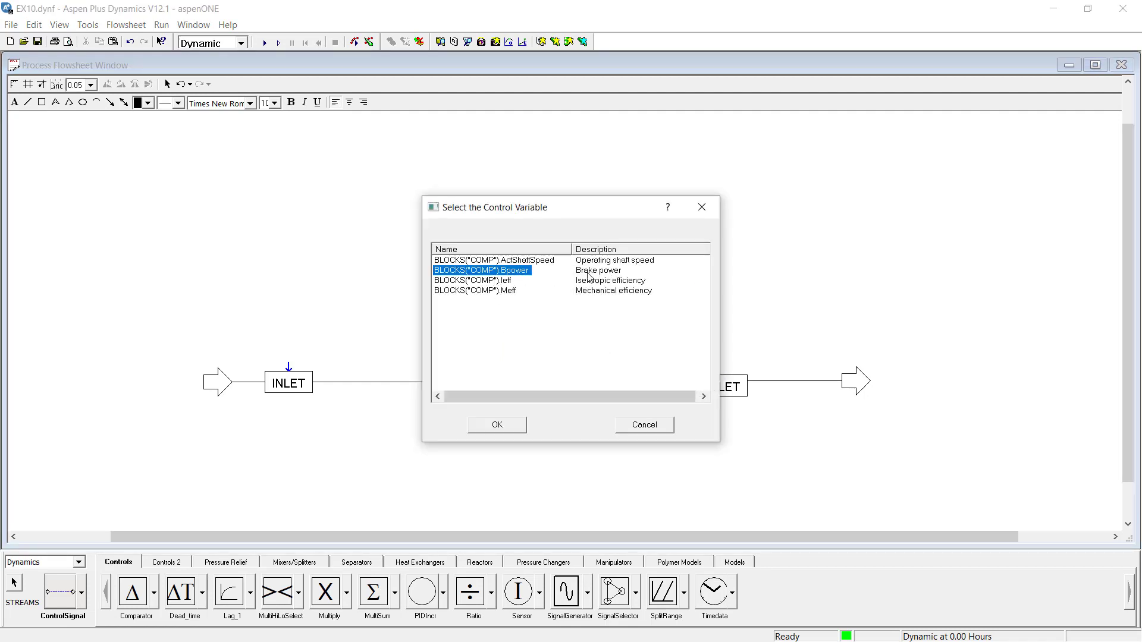
click(497, 425)
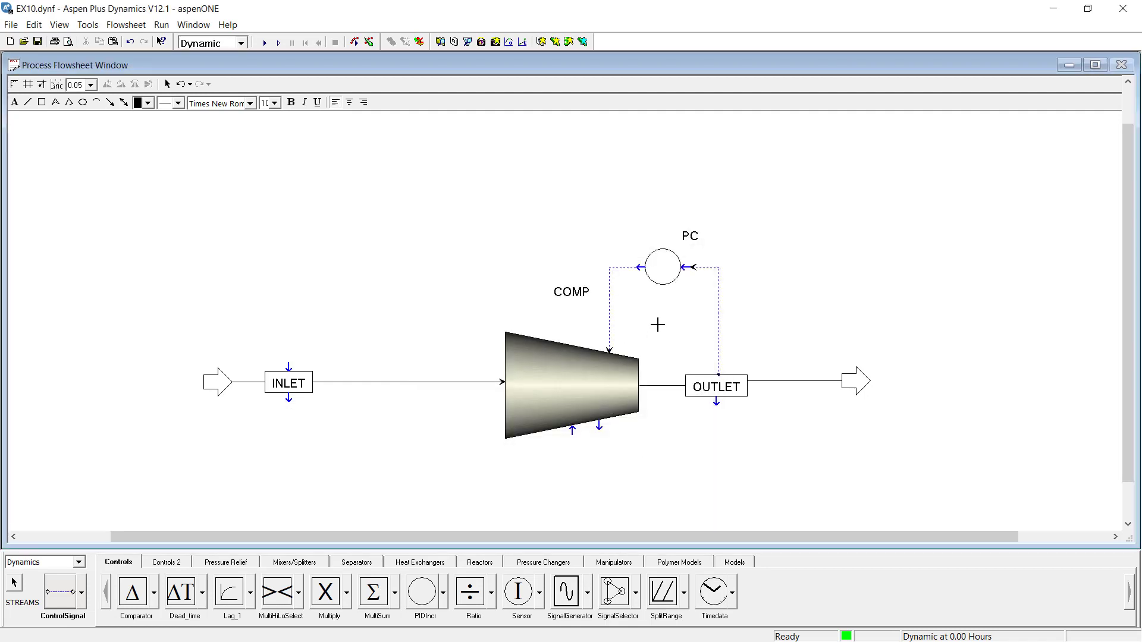
key(Escape)
drag(579, 291, 551, 320)
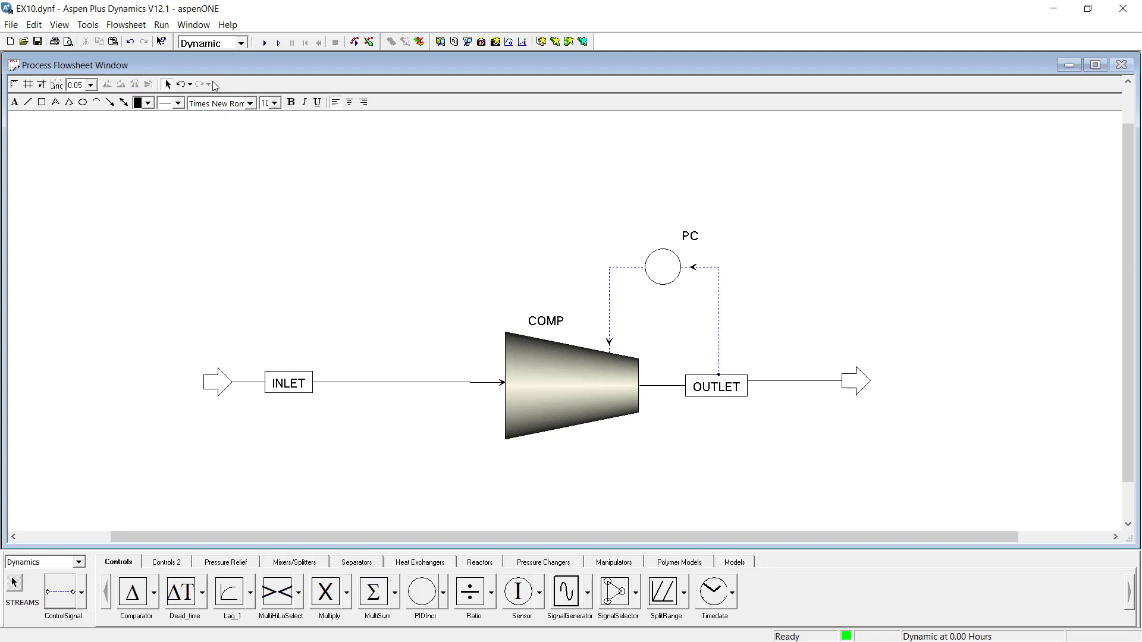
Switch the run mode from Dynamic to Initialization and run the simulation.
click(241, 43)
click(208, 54)
click(265, 43)
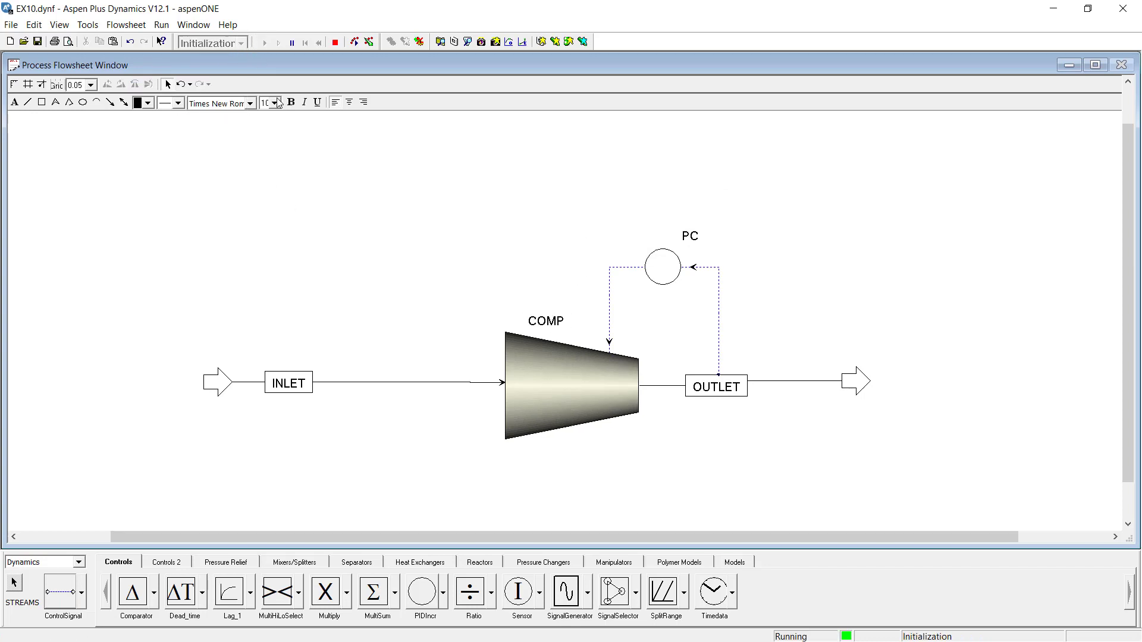
Straighten the OUTLET stream beyond the compressor and center the PC label above its controller.
click(582, 353)
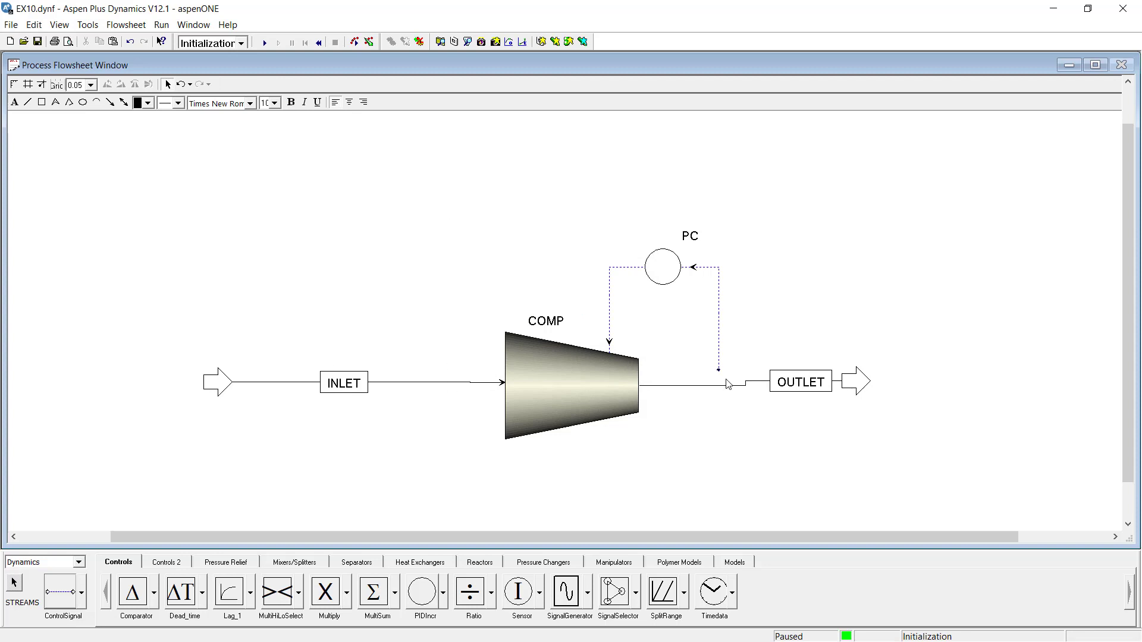
click(745, 386)
drag(744, 388, 744, 391)
click(741, 411)
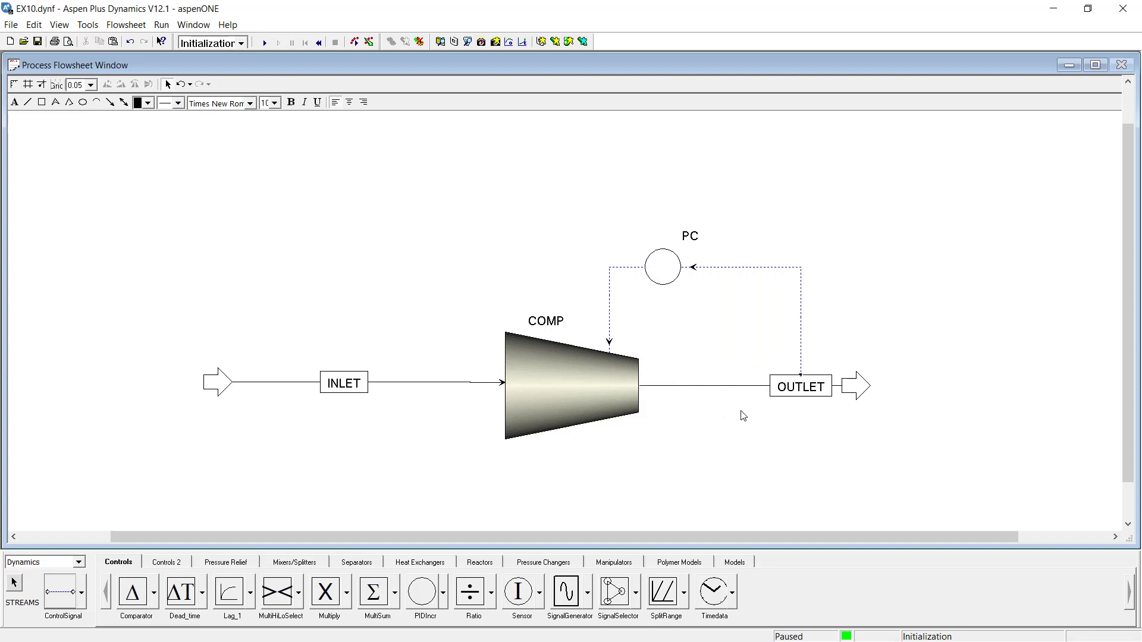
drag(687, 239, 668, 232)
Open the PC controller's faceplate and configuration form, and set its controller action to Reverse.
click(675, 263)
double_click(675, 263)
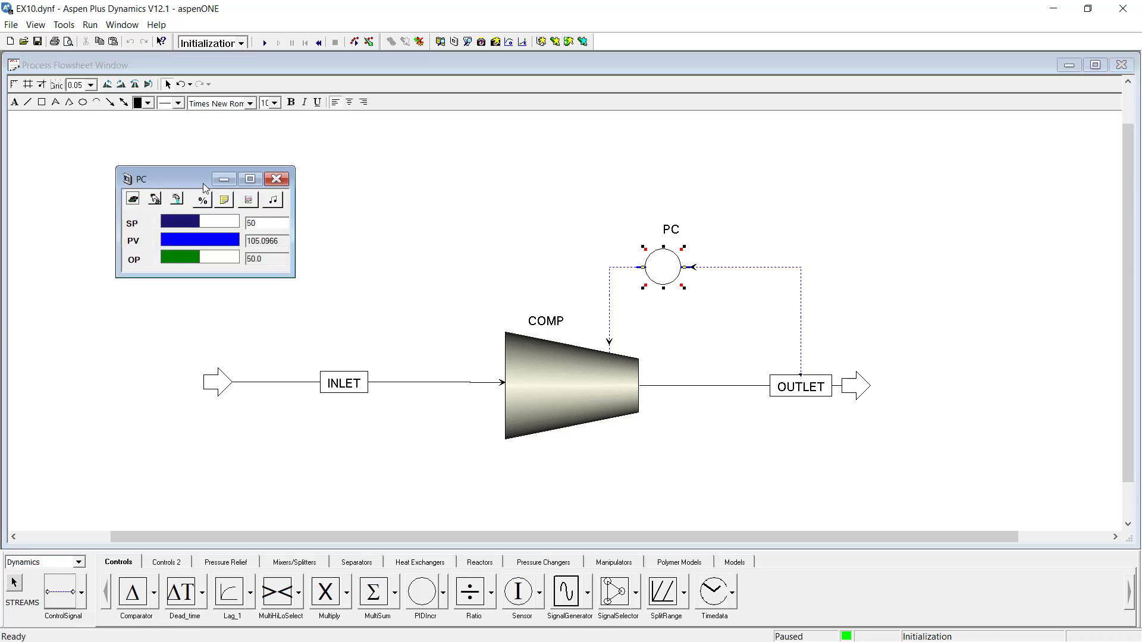
drag(204, 178, 784, 189)
click(813, 208)
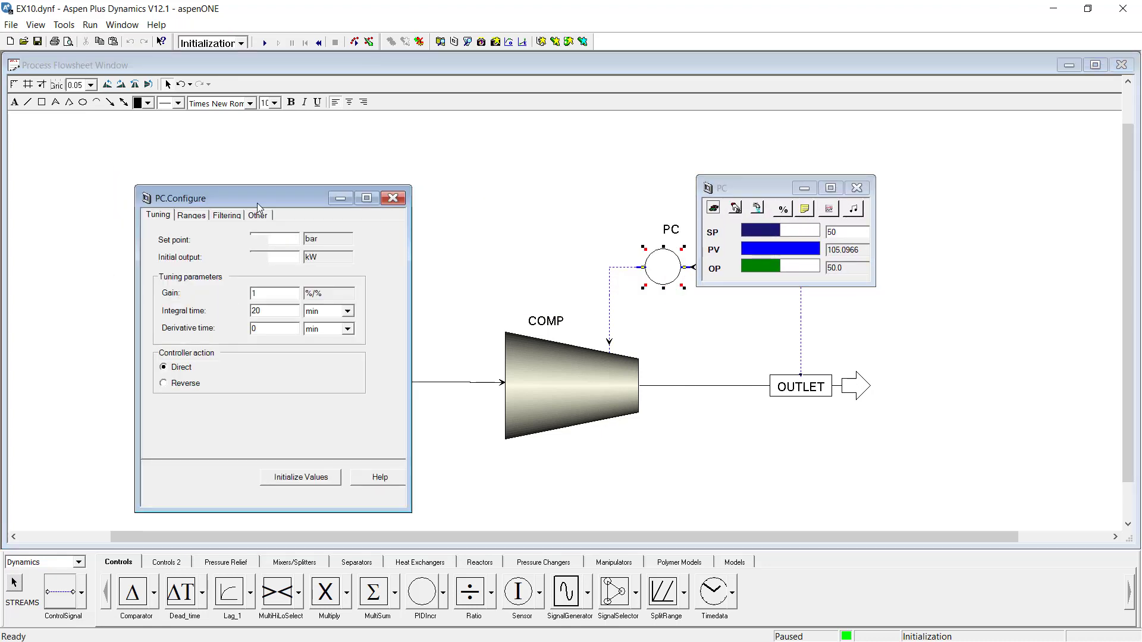
drag(259, 206, 160, 169)
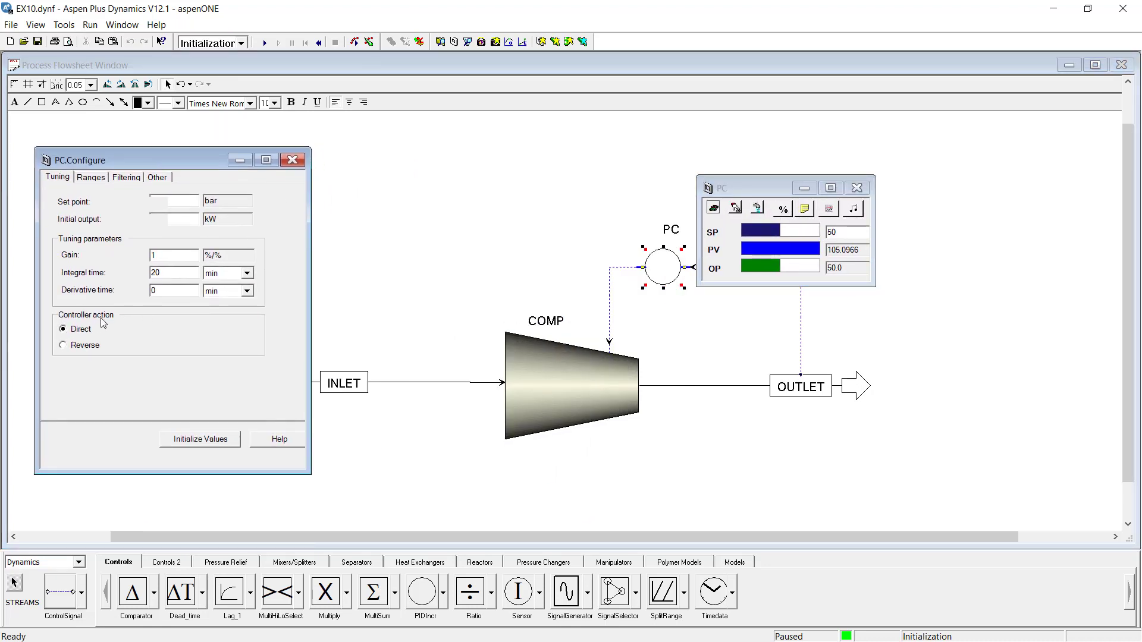
click(74, 348)
Set PC's process variable range to 60–200 bar and output range to 20–200 kW, and initialize the controller values.
click(91, 177)
drag(195, 168, 419, 162)
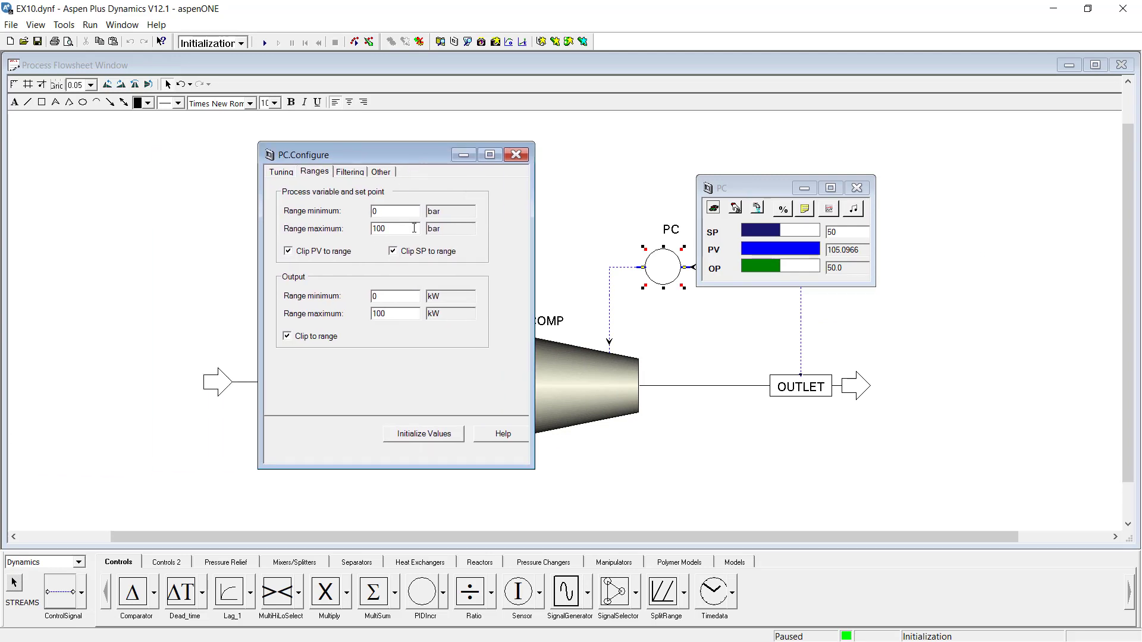
text(60)
key(Tab)
text(200)
double_click(377, 296)
key(Tab)
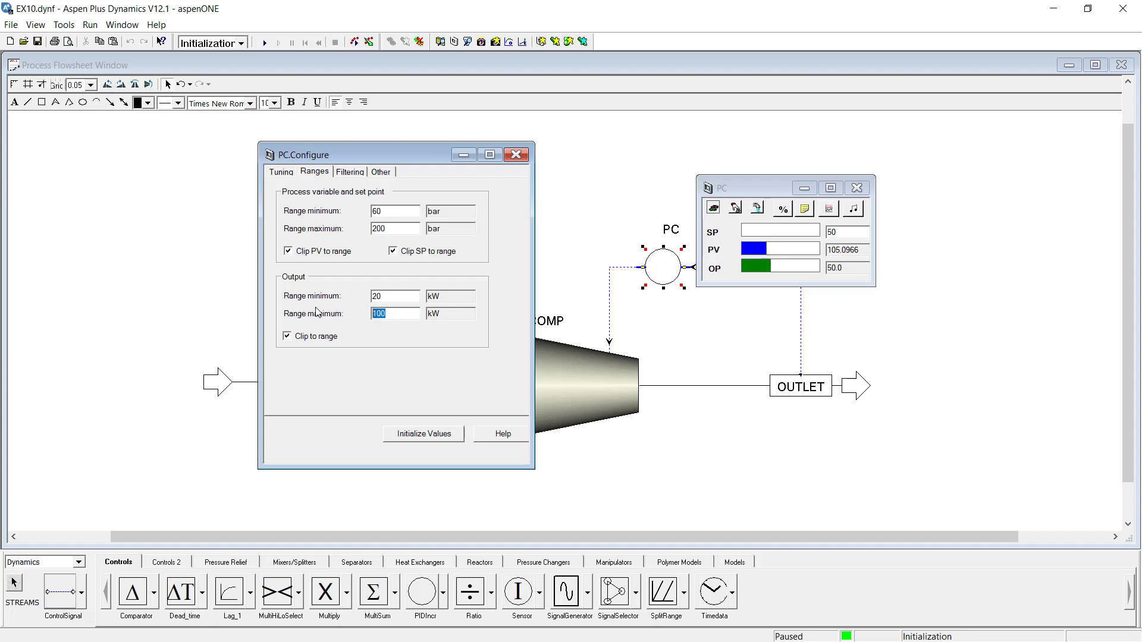
text(200)
click(388, 296)
click(436, 438)
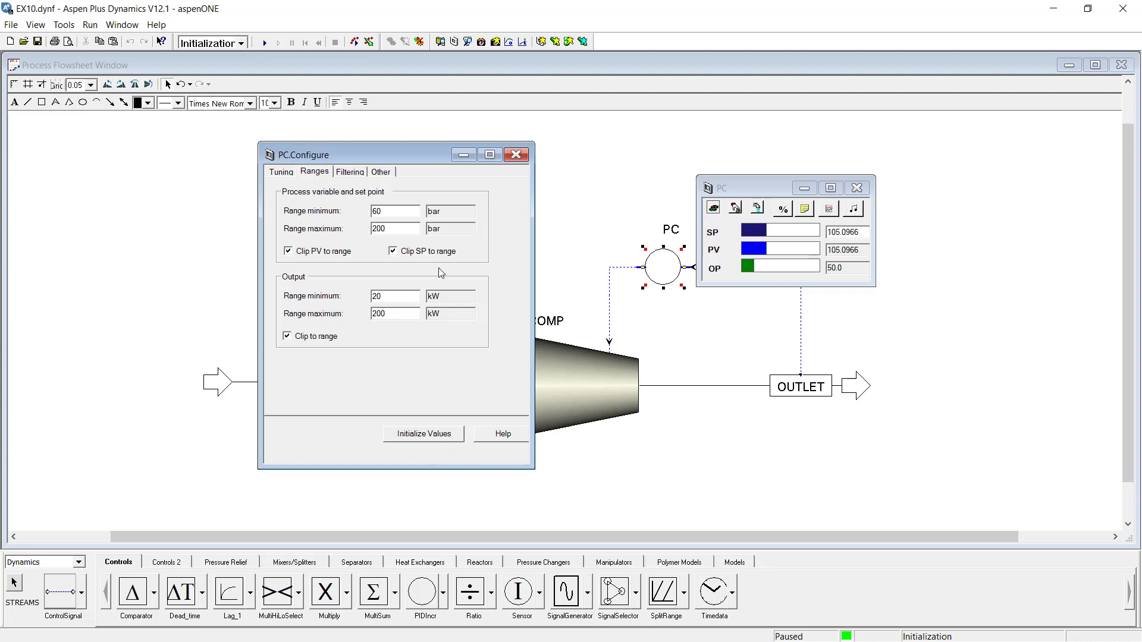
Close PC's configuration form and place its faceplate in the empty area above the OUTLET stream, clear of the flowsheet.
click(515, 155)
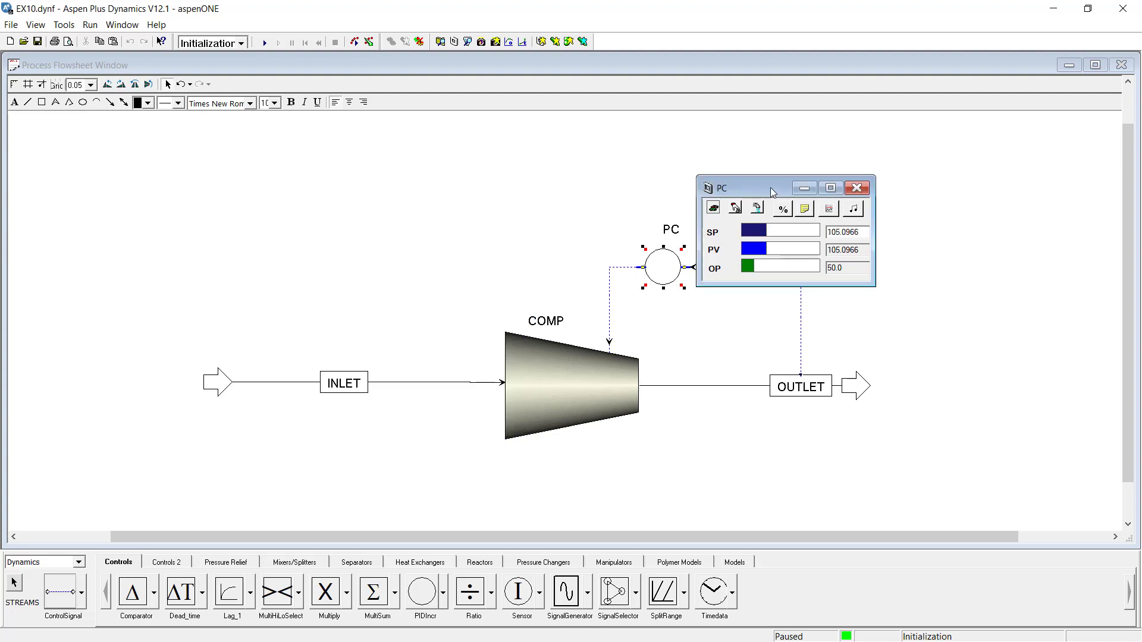
drag(770, 187, 450, 170)
click(779, 448)
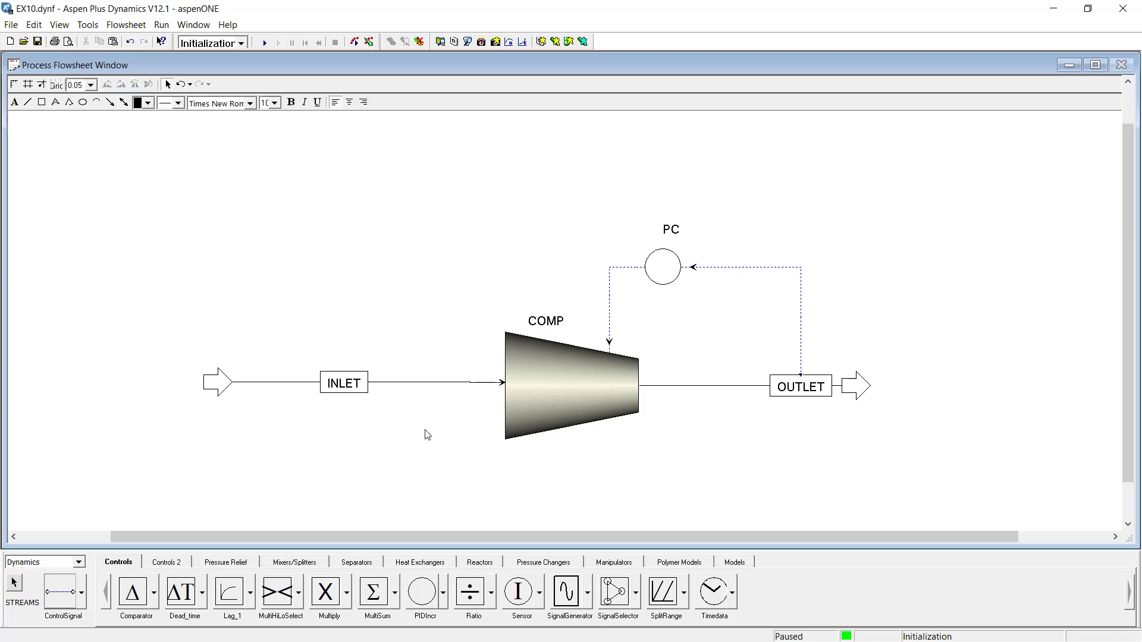
double_click(653, 279)
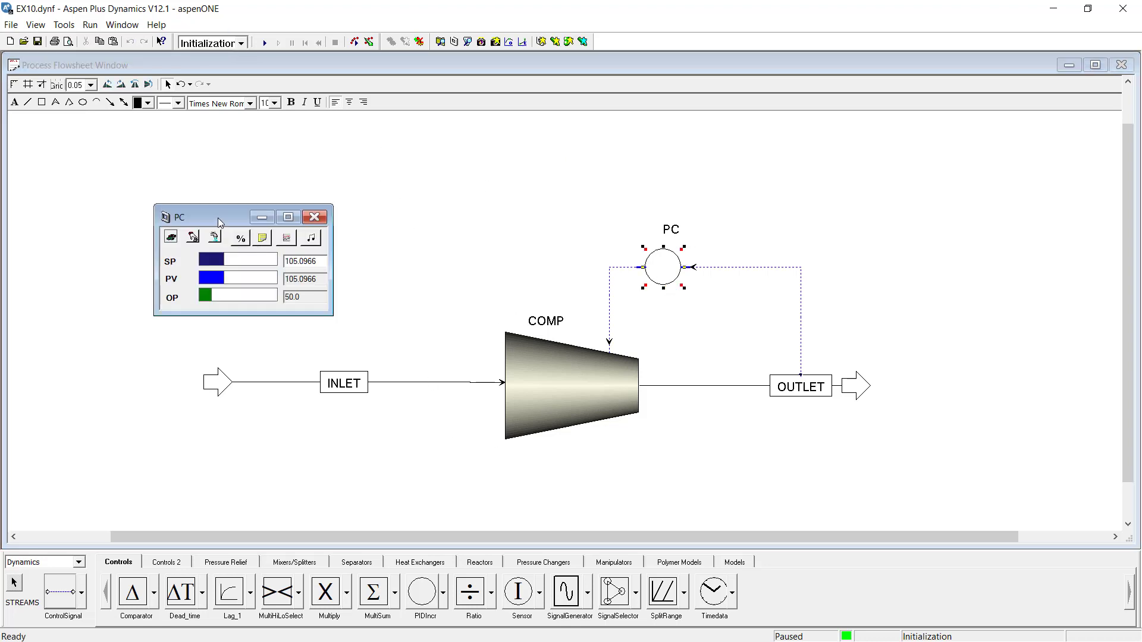
drag(220, 222, 885, 212)
Review the process variable and output ranges in PC's configuration form, then close it.
click(927, 228)
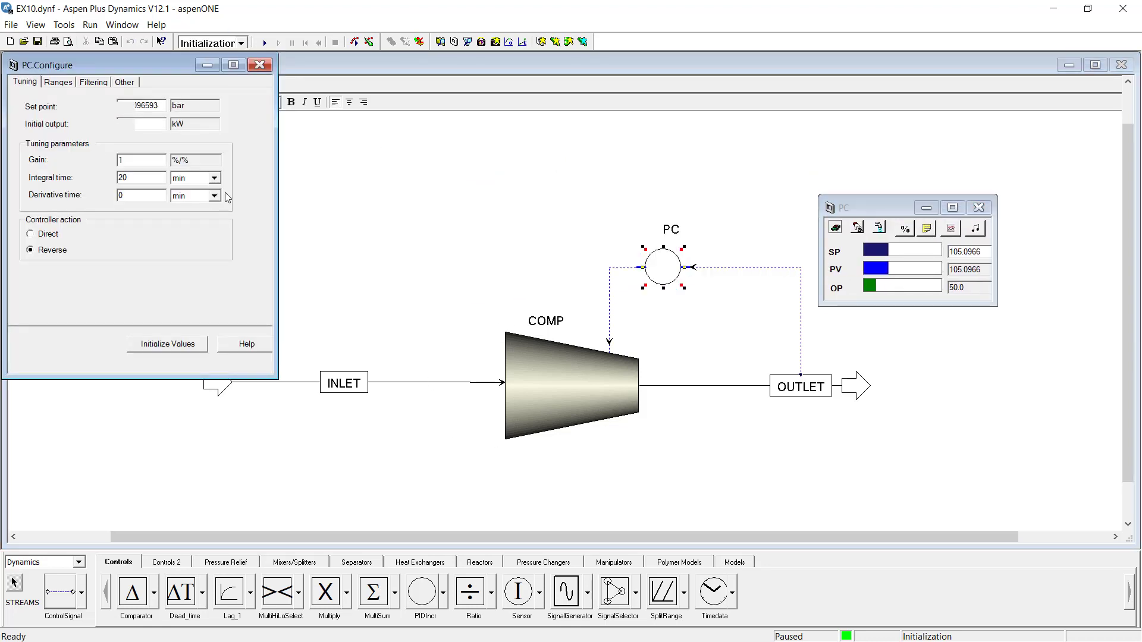
click(59, 82)
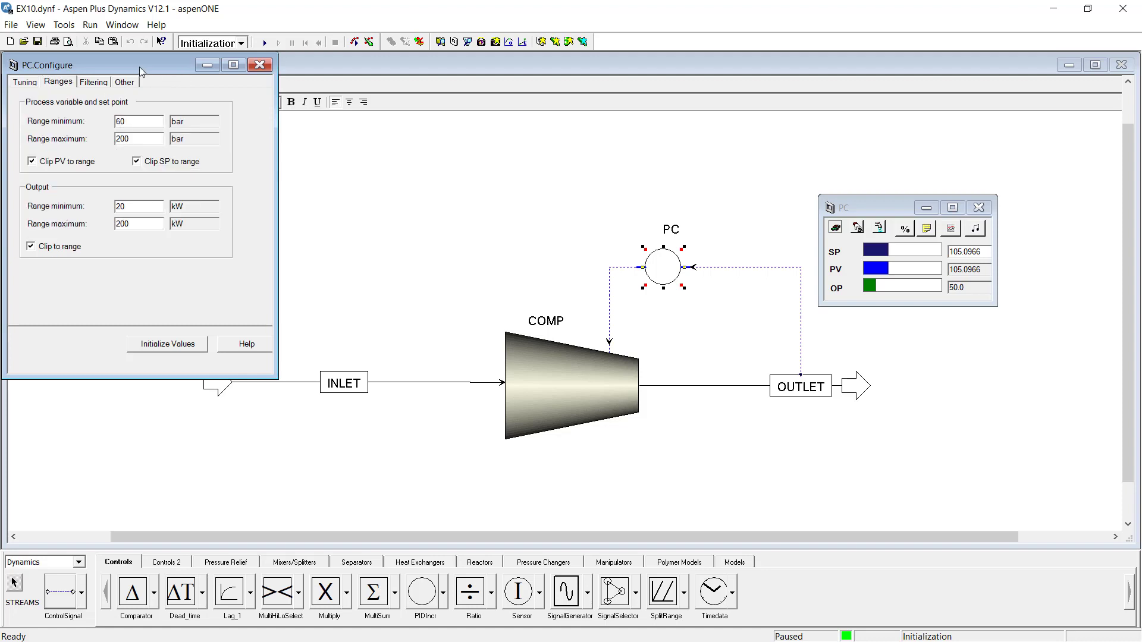
drag(139, 67, 452, 240)
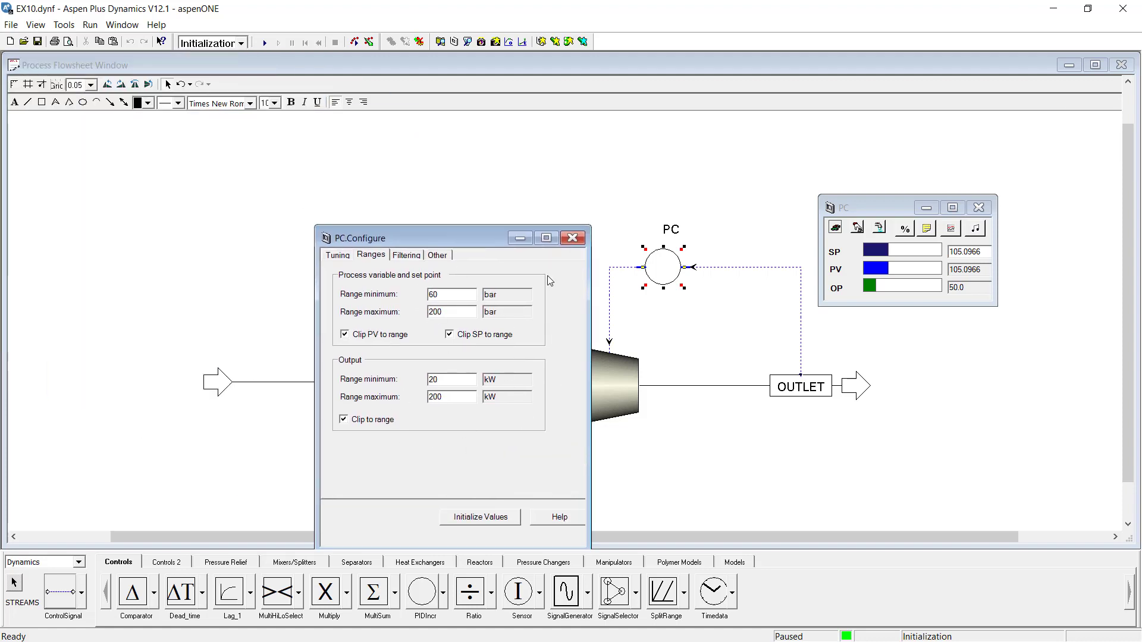
click(571, 238)
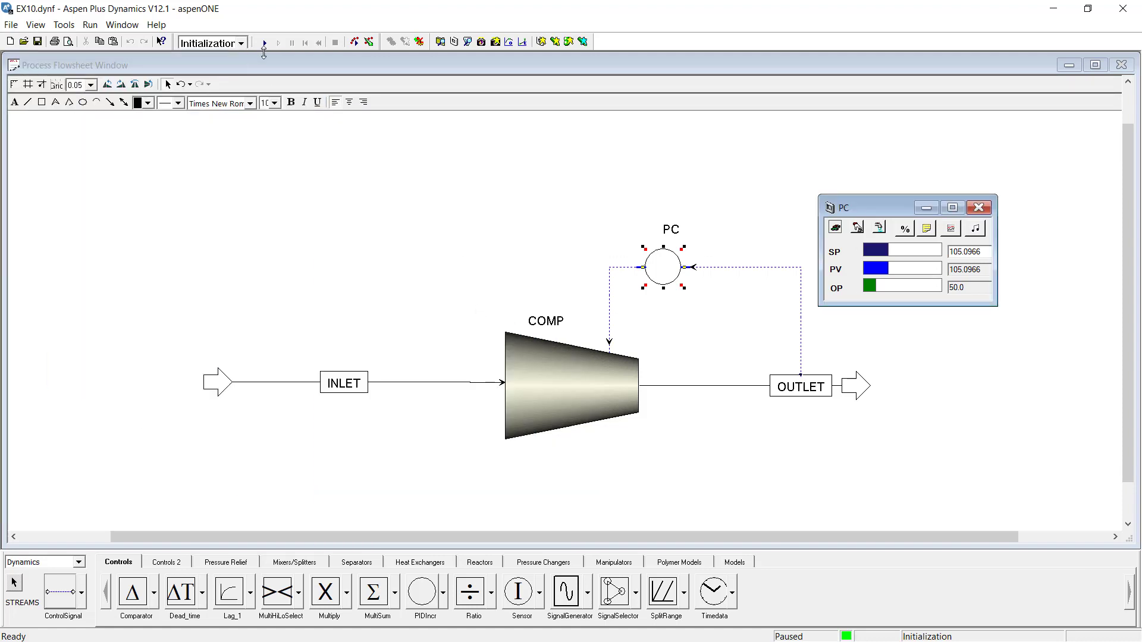
Switch the run mode from Initialization to Dynamic and start the simulation.
click(241, 43)
click(219, 82)
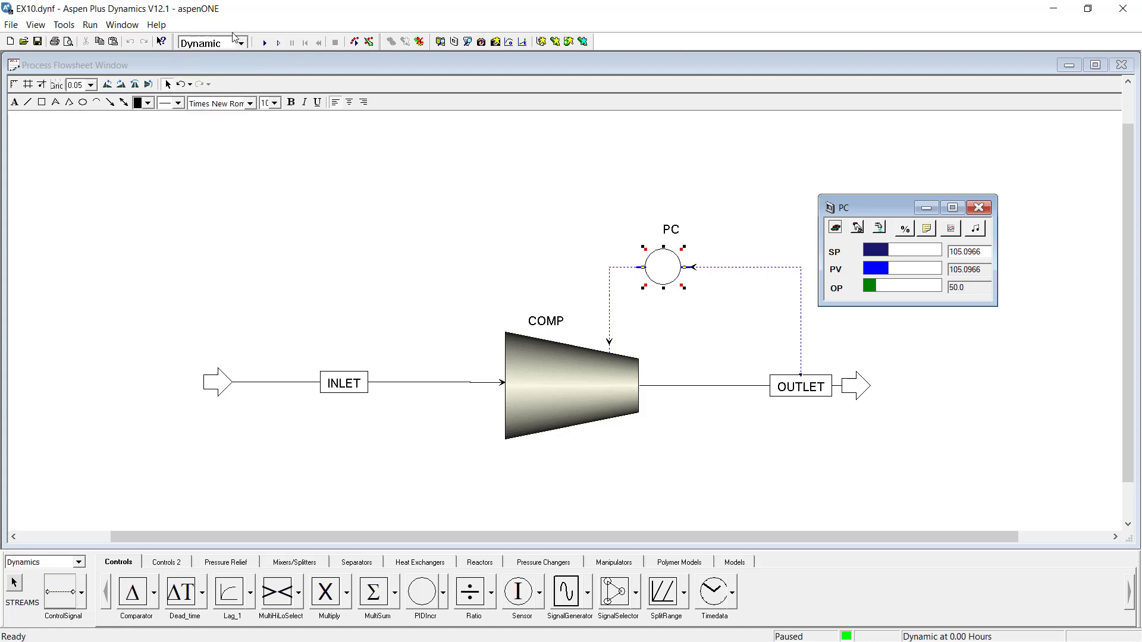
click(264, 44)
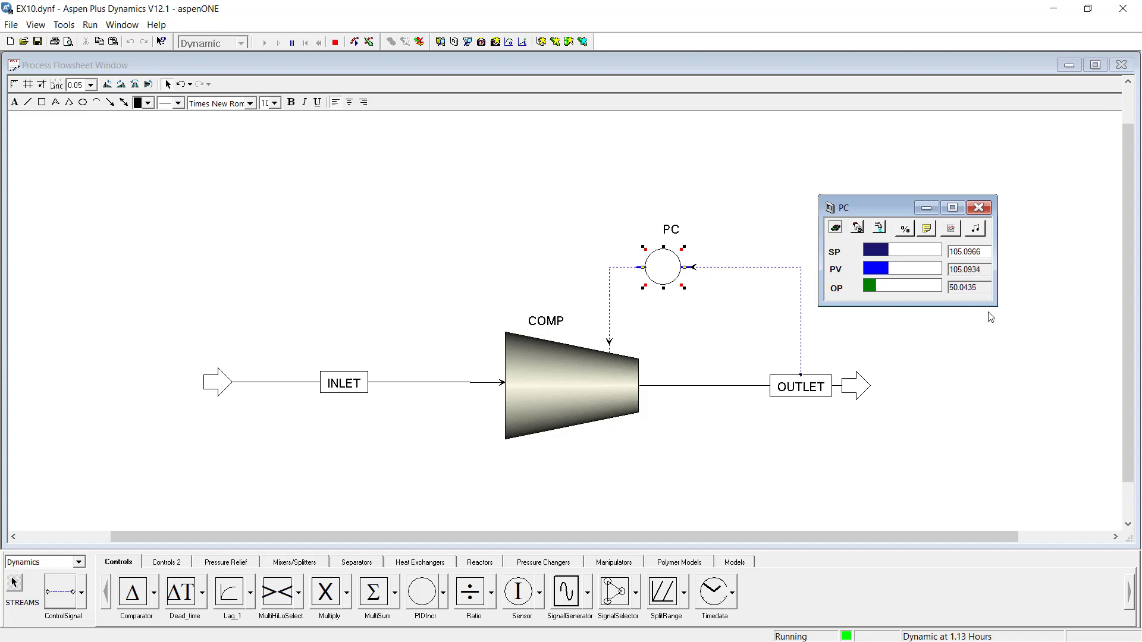
Set PC's set point to 80 bar while the simulation runs.
double_click(982, 255)
text(80)
key(Tab)
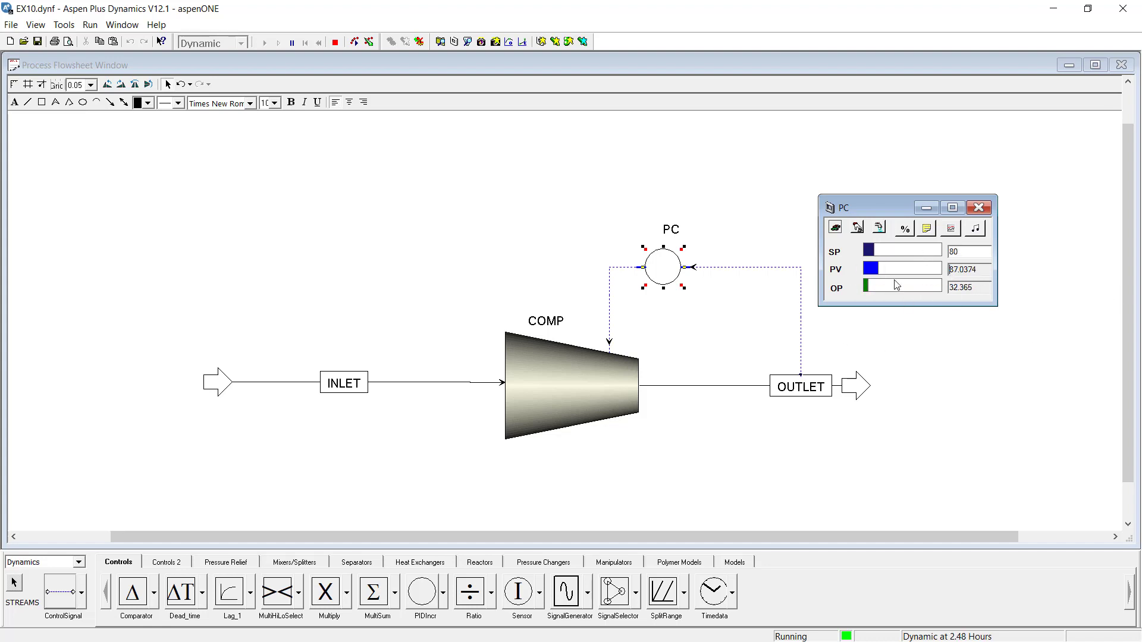
Open PC's results plot beside its faceplate and enlarge it temporarily to examine the response to the set point change.
click(950, 229)
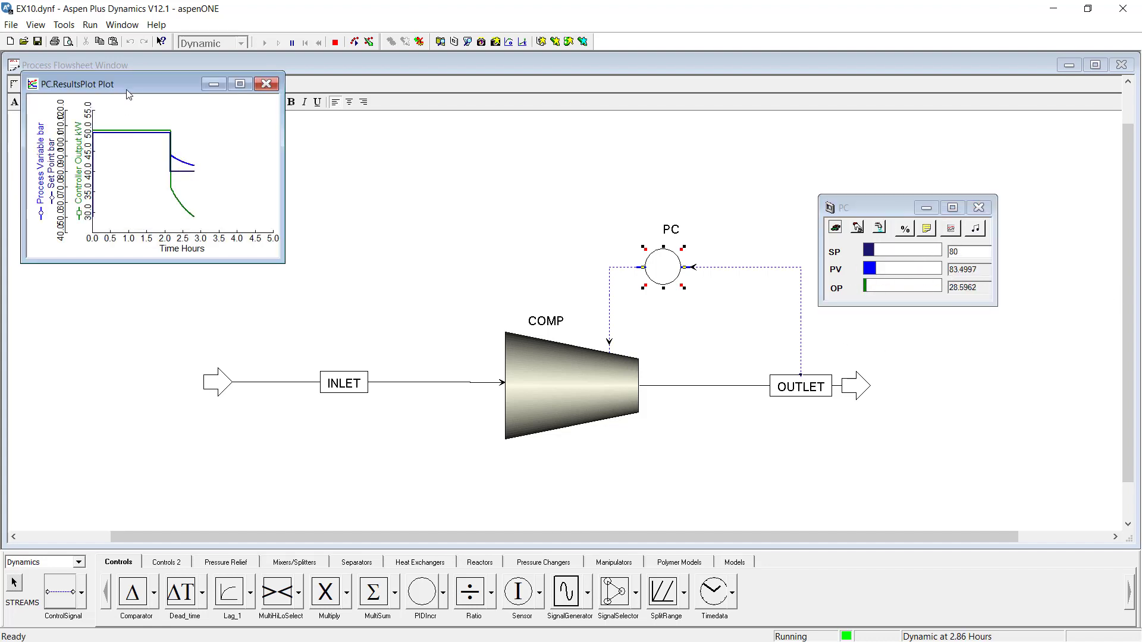
drag(129, 94, 303, 200)
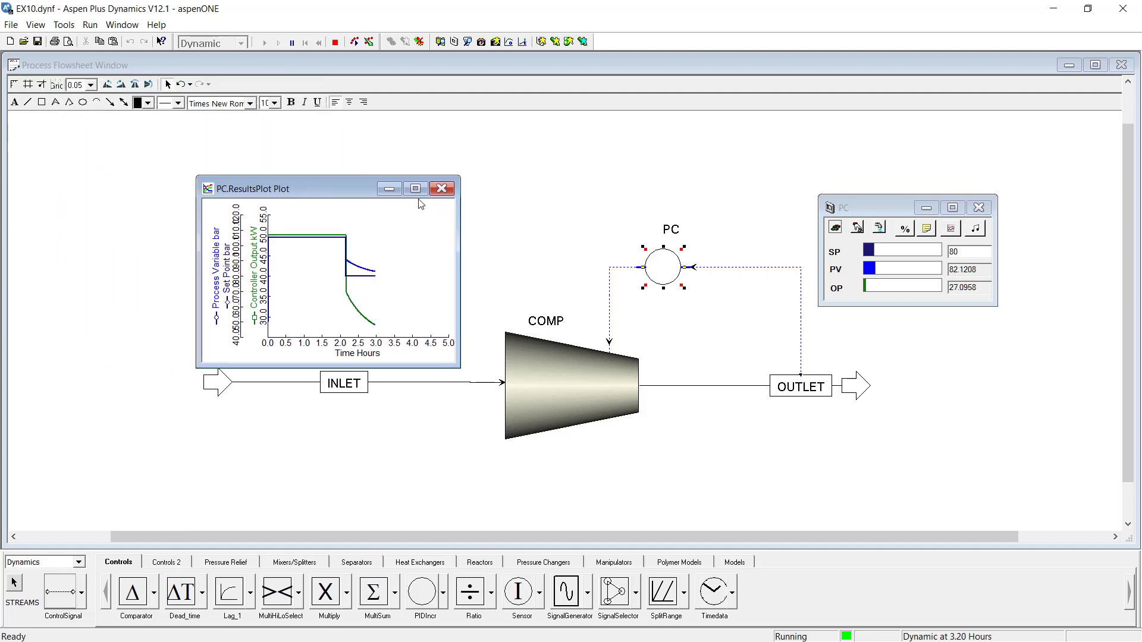
click(415, 189)
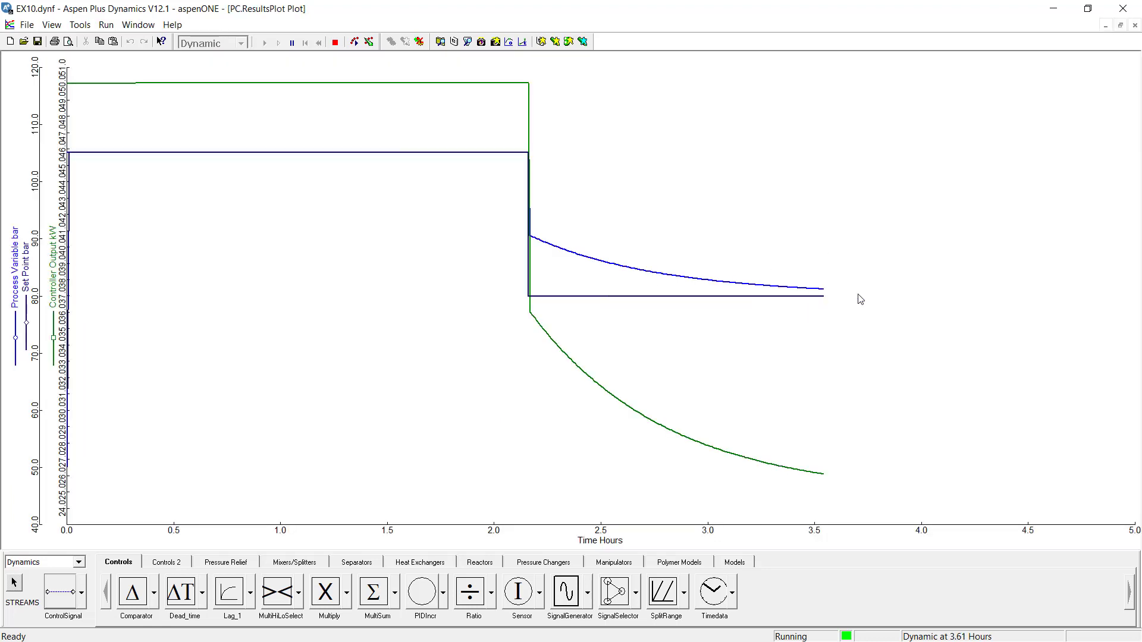
click(1120, 25)
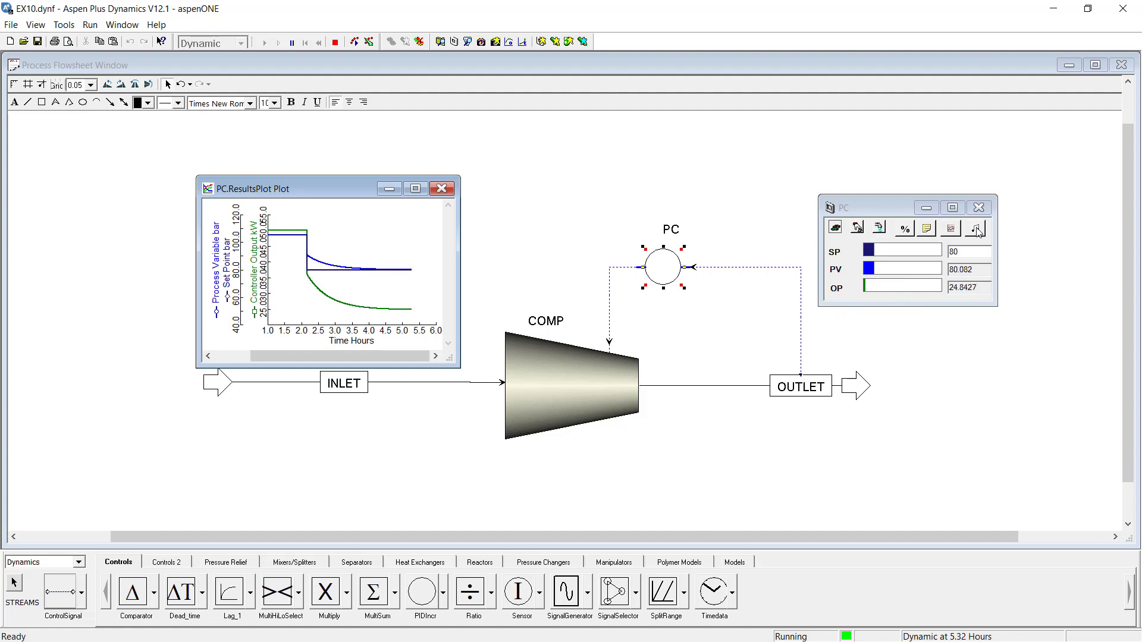
Open PC's tuning form and start a closed loop ATV test with a relay amplitude of 5% of output range.
click(927, 228)
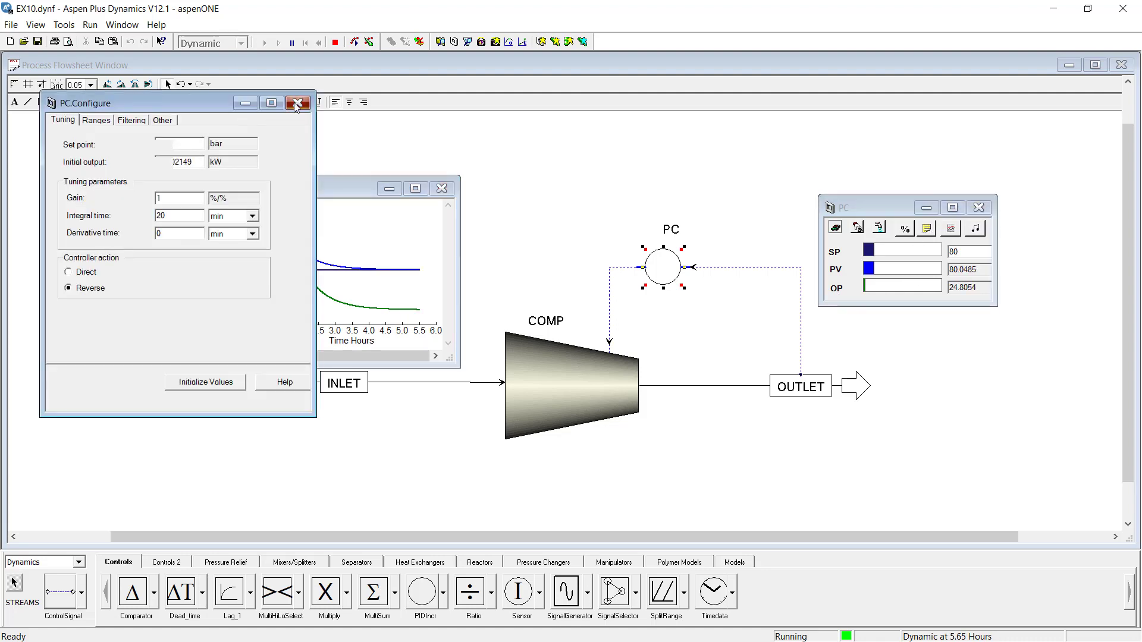
click(297, 103)
click(976, 230)
drag(199, 127, 873, 154)
click(795, 220)
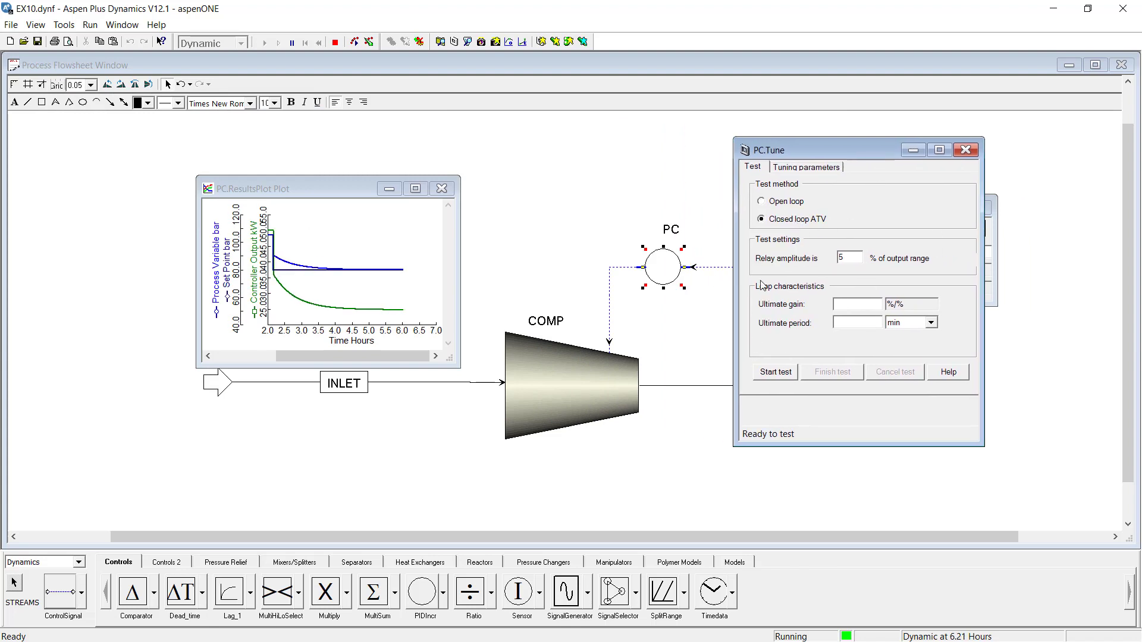
click(775, 374)
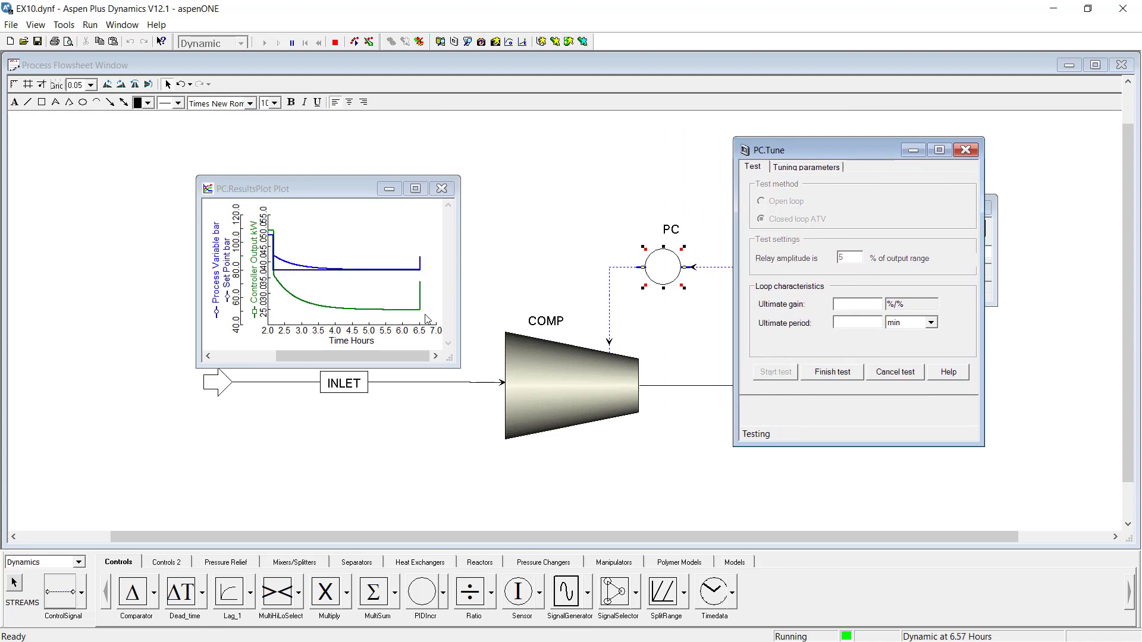
Shorten the communication interval in the simulation's run options.
click(90, 24)
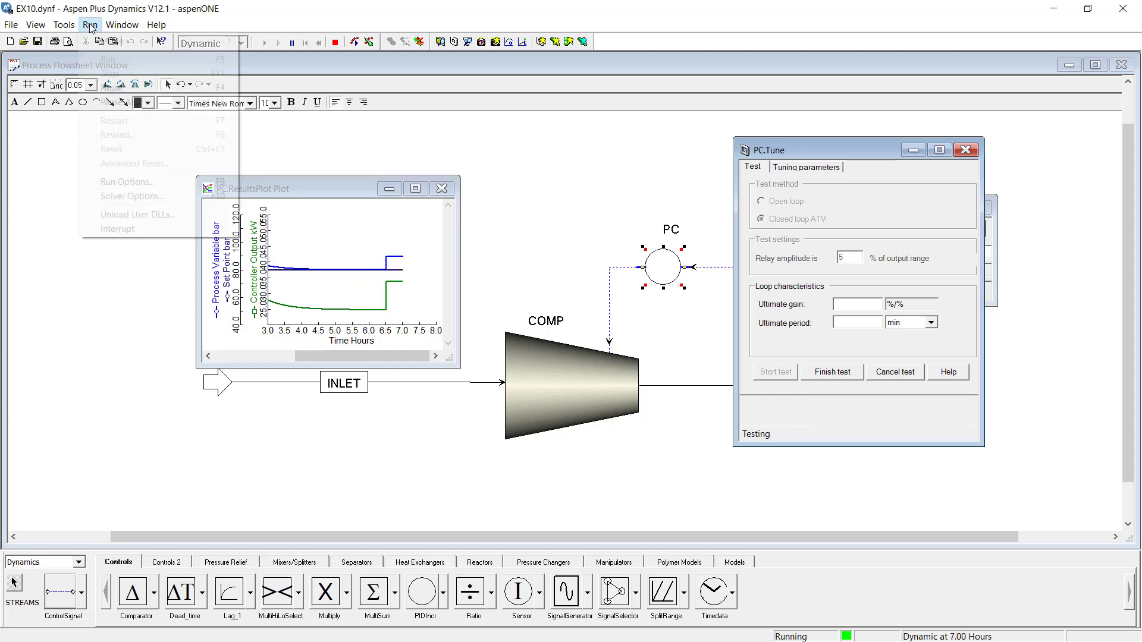
click(110, 182)
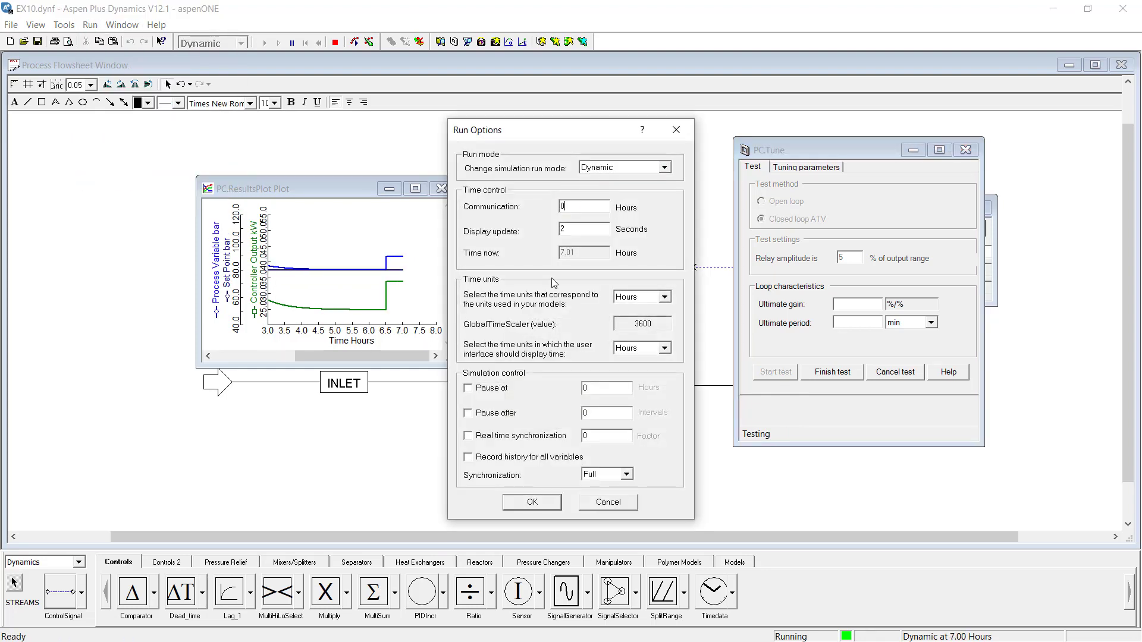
click(547, 503)
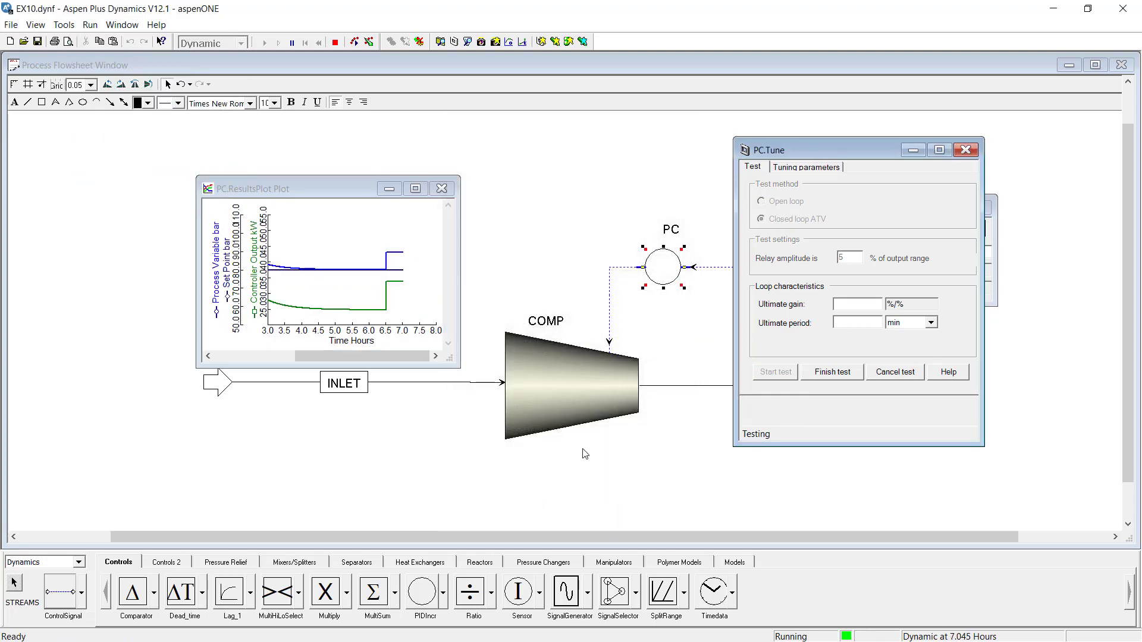
Enlarge PC's results plot and zoom in to examine the oscillations of the process variable and controller output during the test.
click(415, 188)
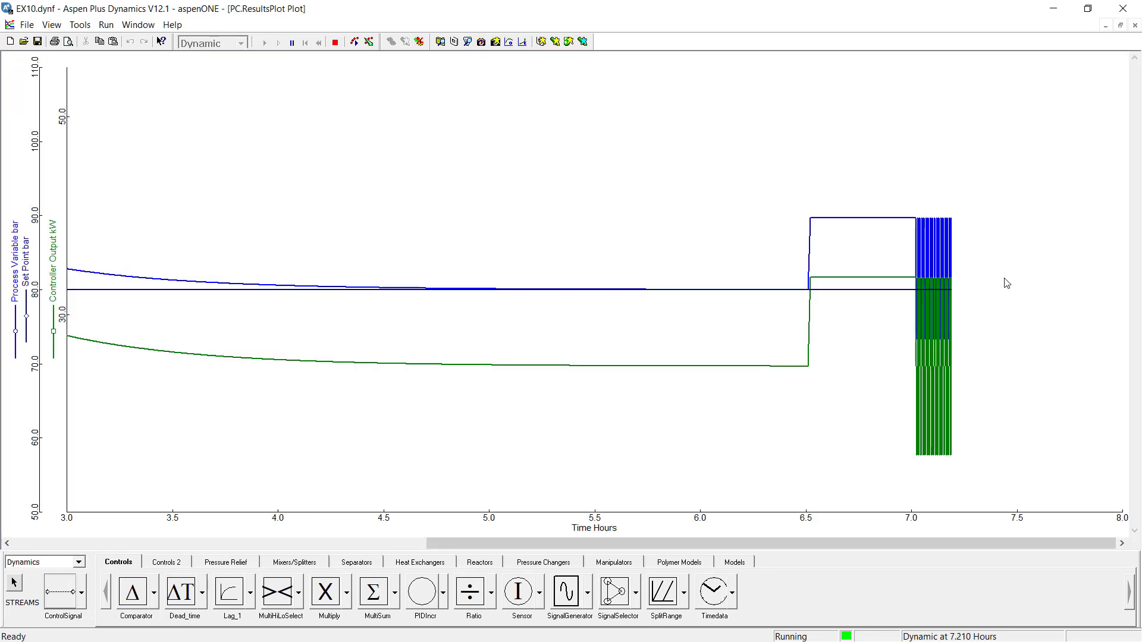
right_click(994, 242)
click(1006, 261)
right_click(852, 205)
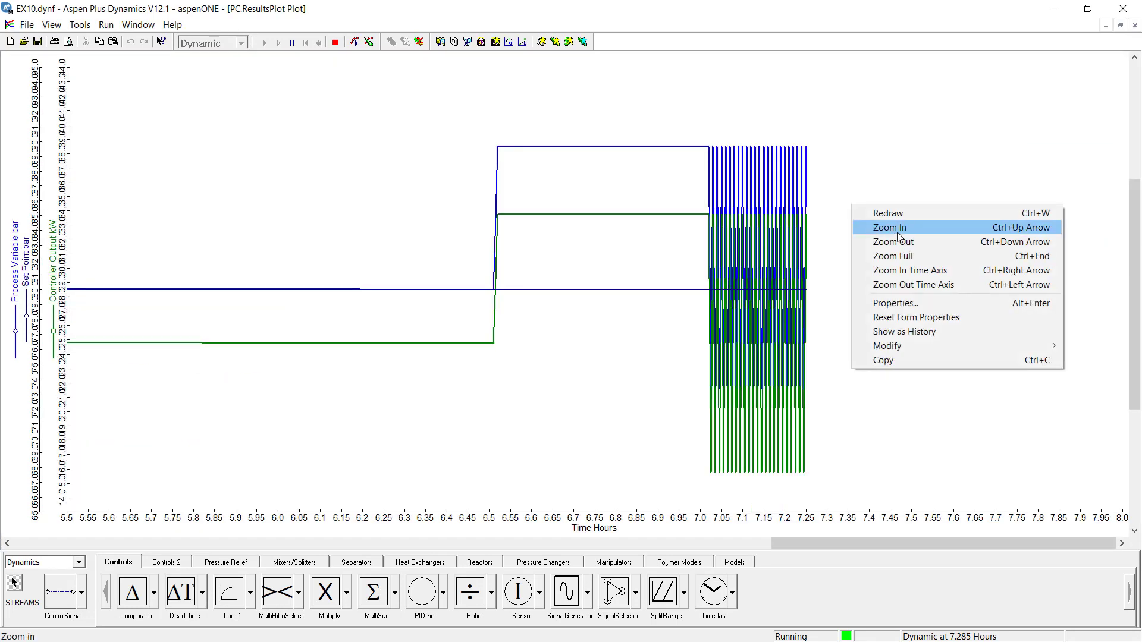
click(869, 227)
right_click(1080, 95)
click(1046, 122)
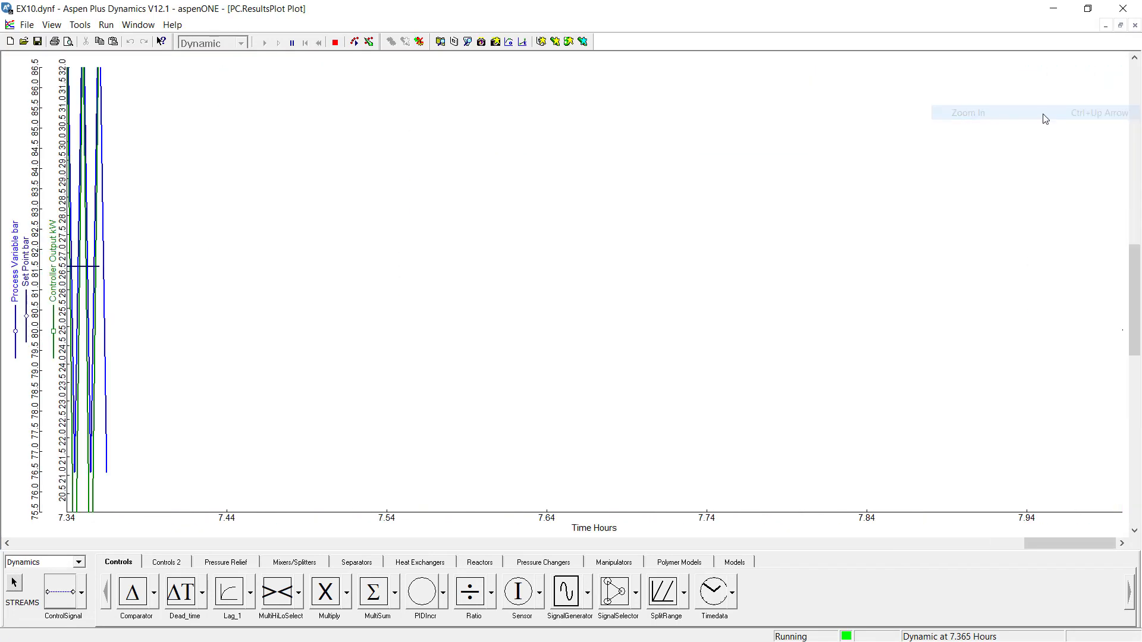
right_click(143, 178)
click(202, 195)
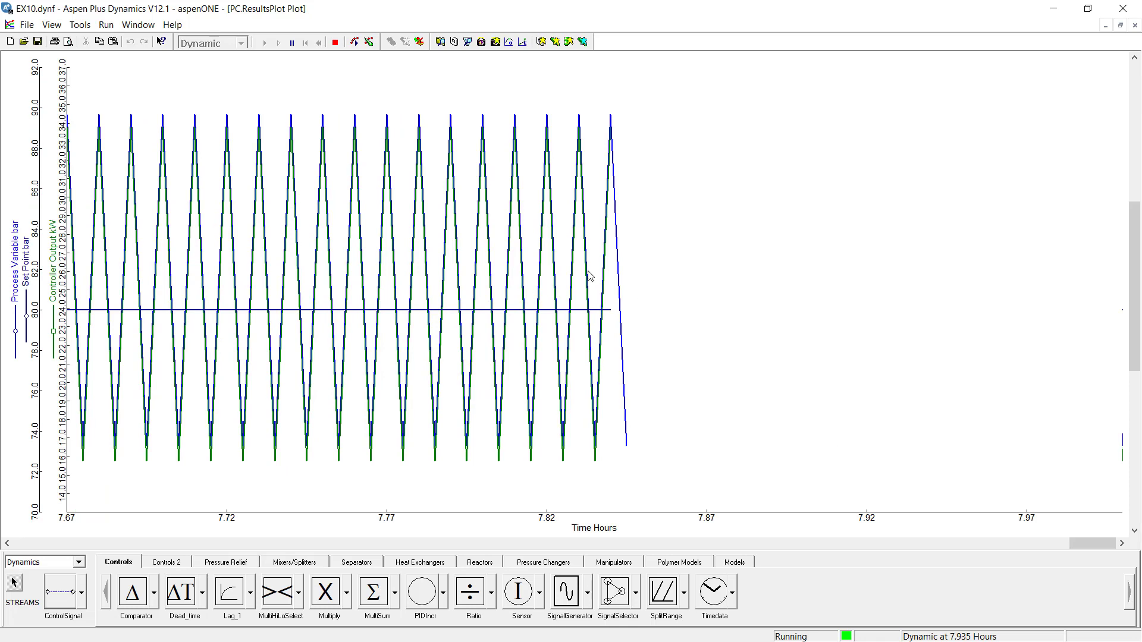
click(1120, 25)
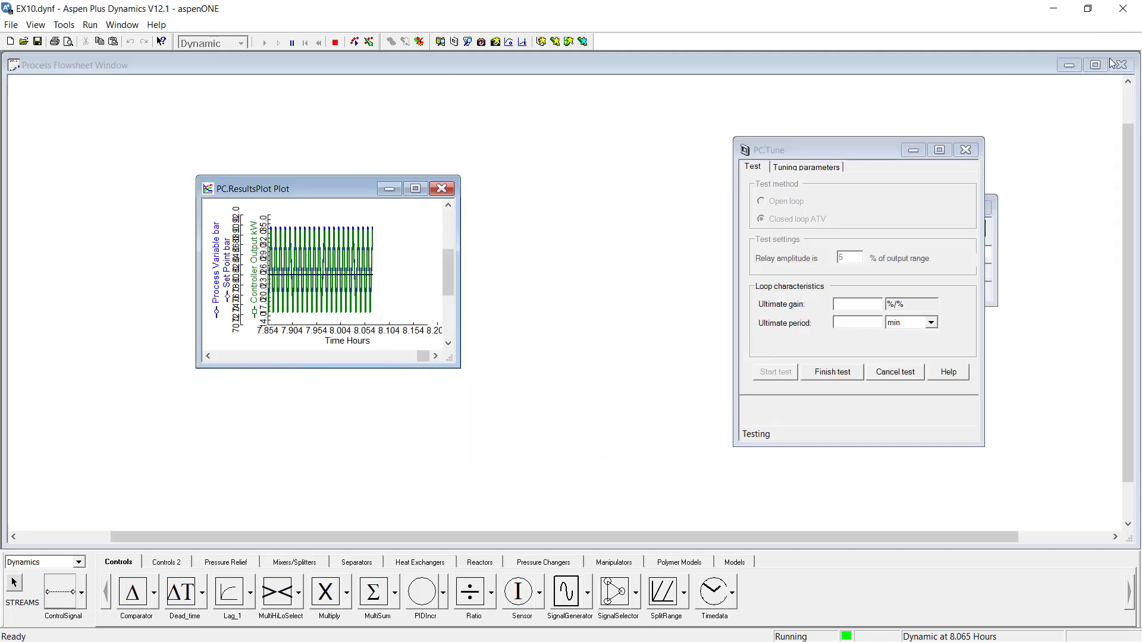
Finish the ATV test, calculate PI tuning parameters with the Tyreus-Luyben rule, and update the PC controller with them.
click(828, 375)
click(806, 167)
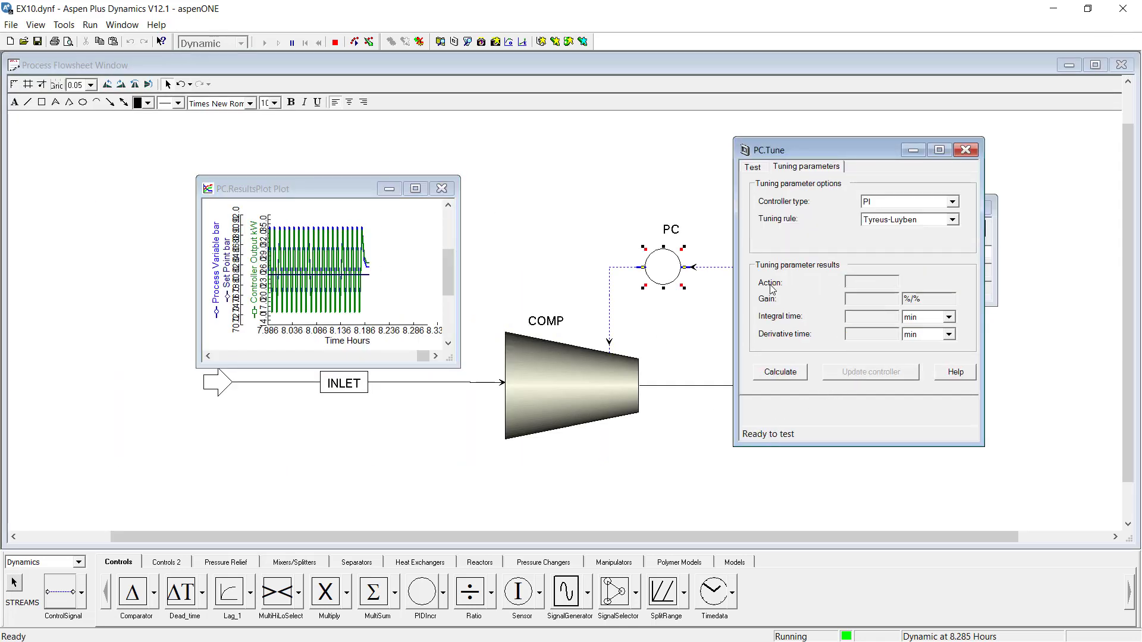
click(779, 372)
key(Tab)
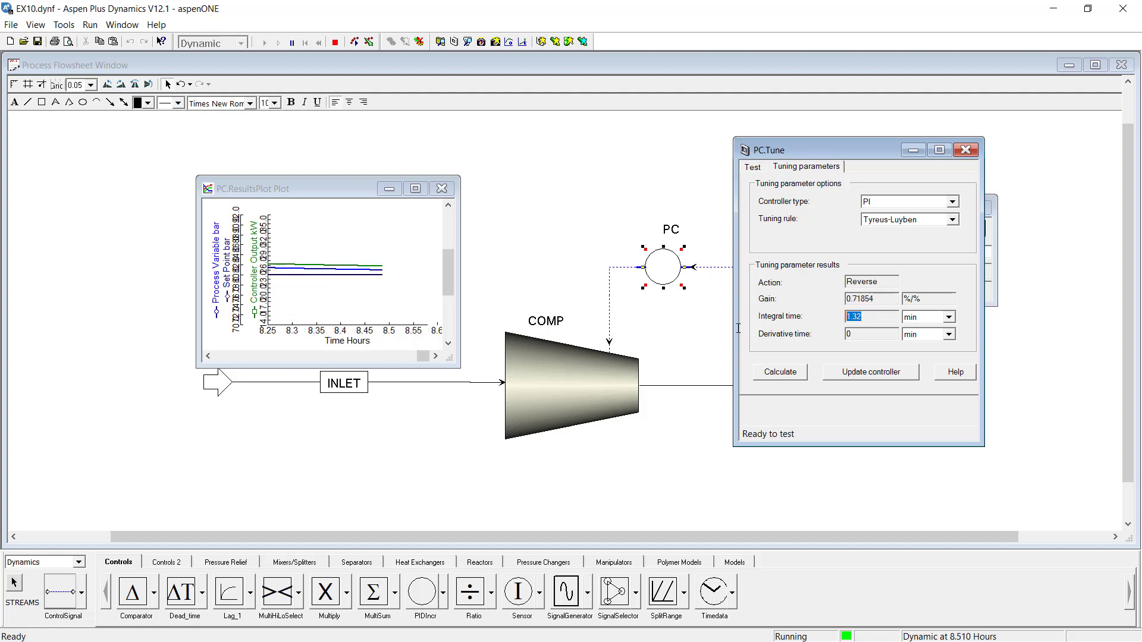
click(866, 376)
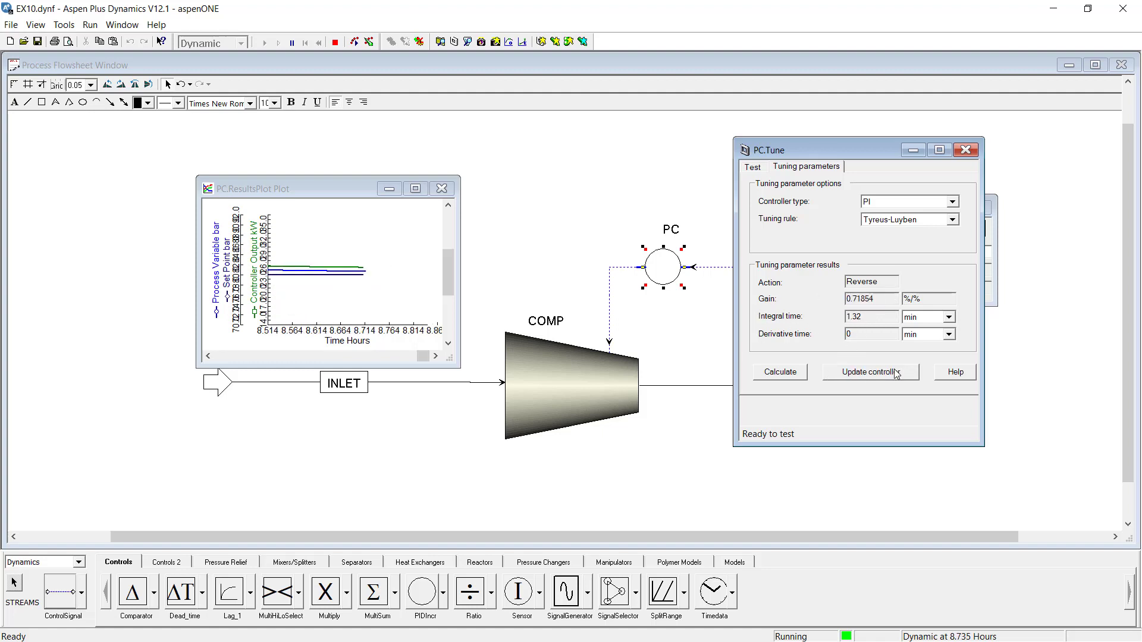
click(965, 150)
Check the updated tuning parameters in PC's configuration form and set the controller's set point to 100 bar.
click(857, 227)
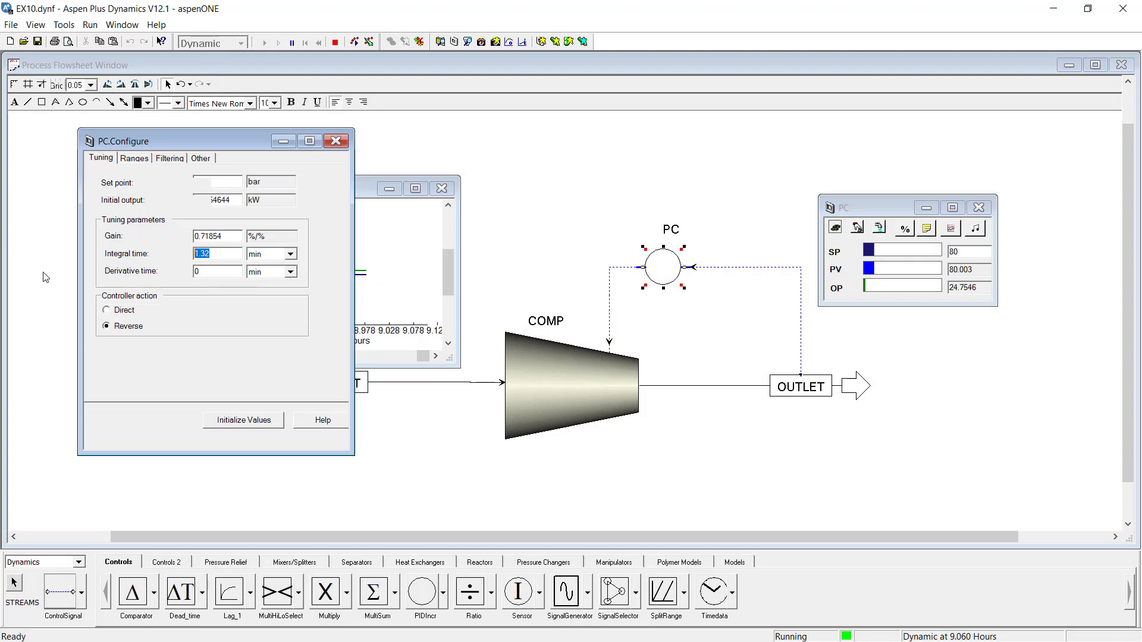
click(335, 140)
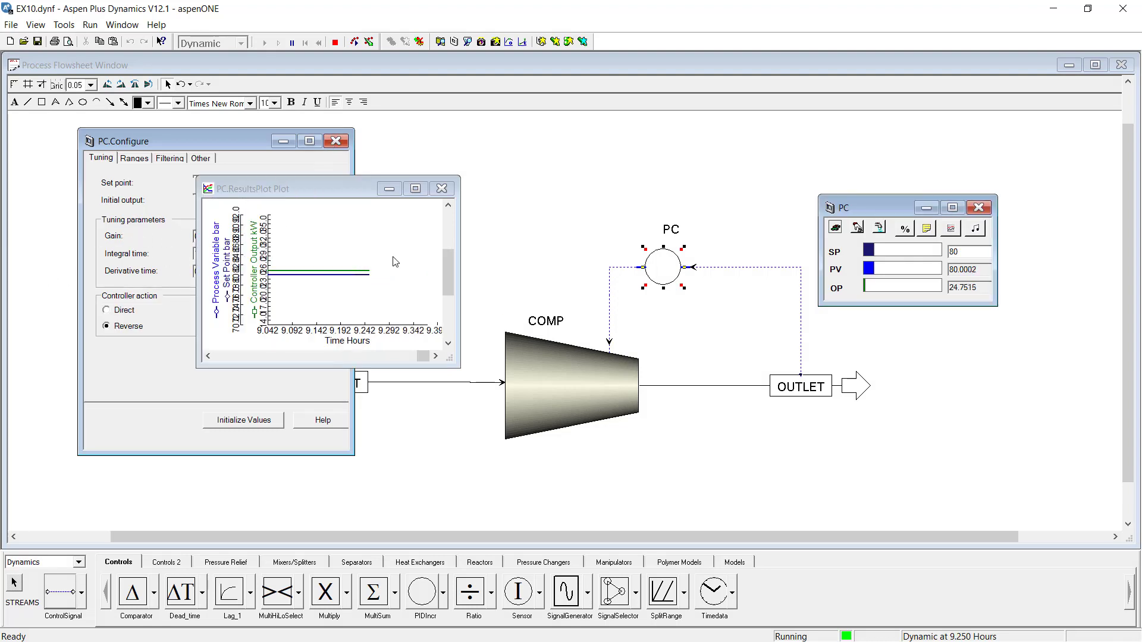
text(100)
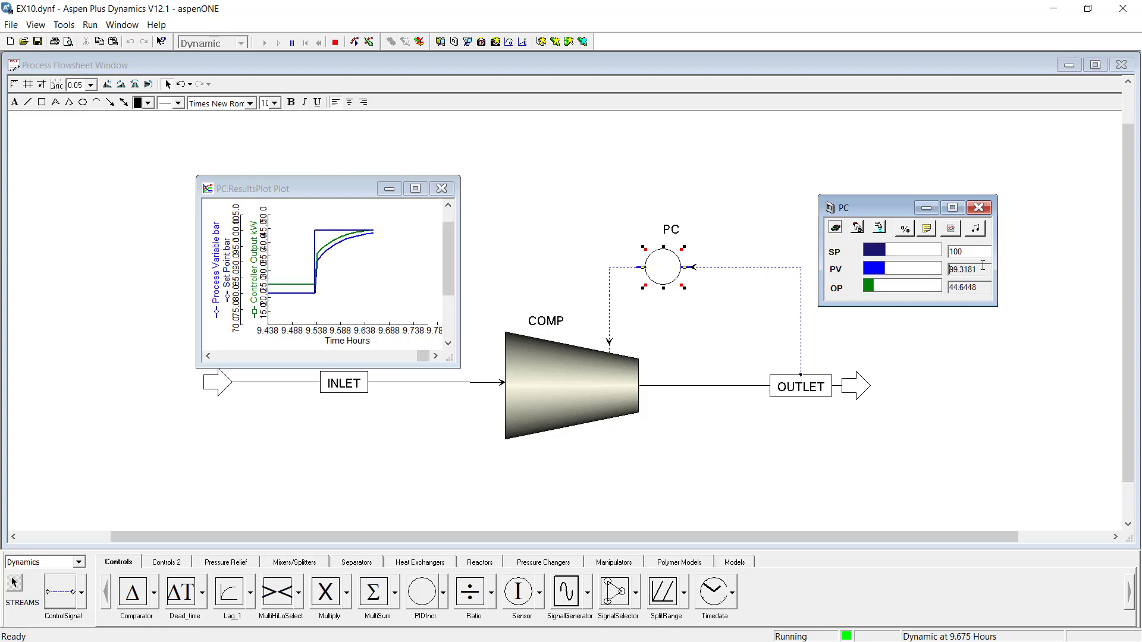
Examine the tuned response on the enlarged results plot, then set PC's set point to 120 bar.
click(415, 189)
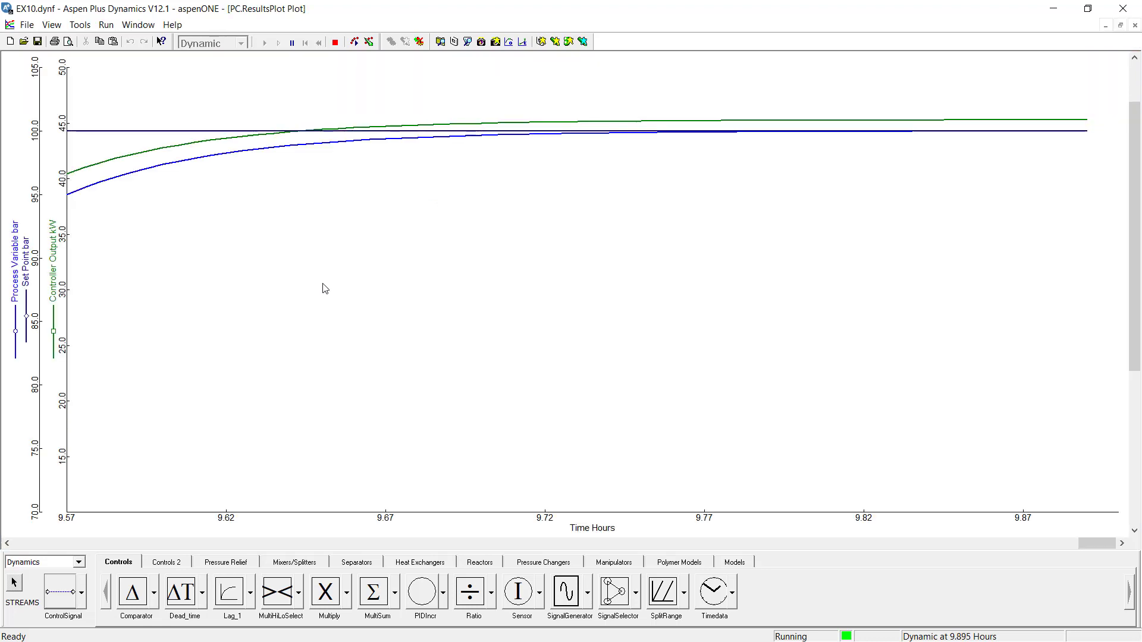
click(1120, 25)
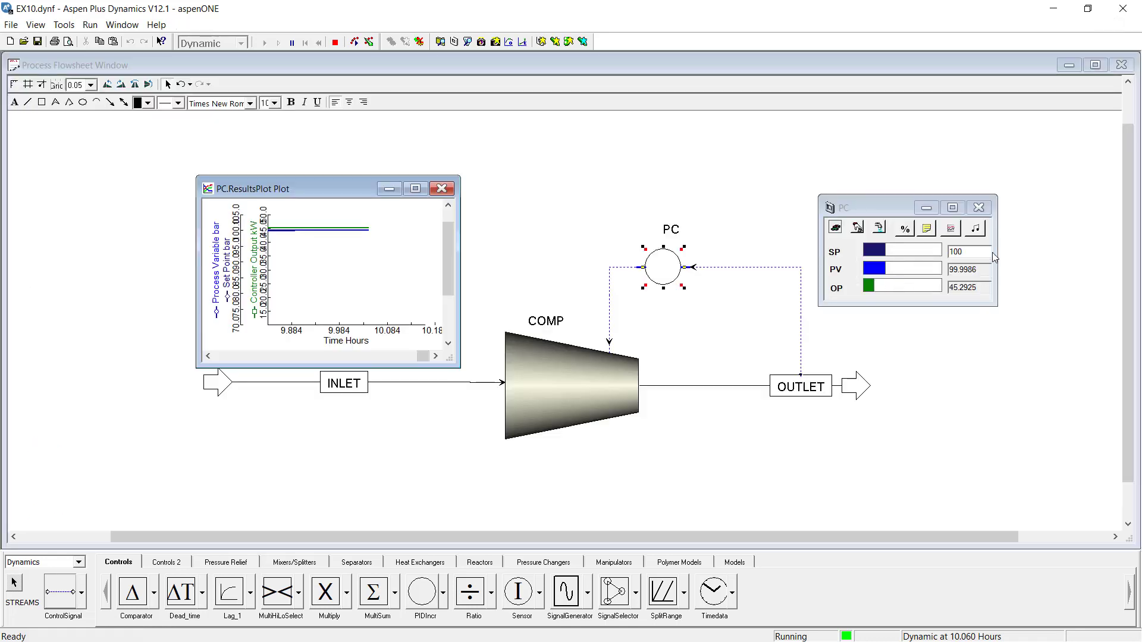
click(992, 252)
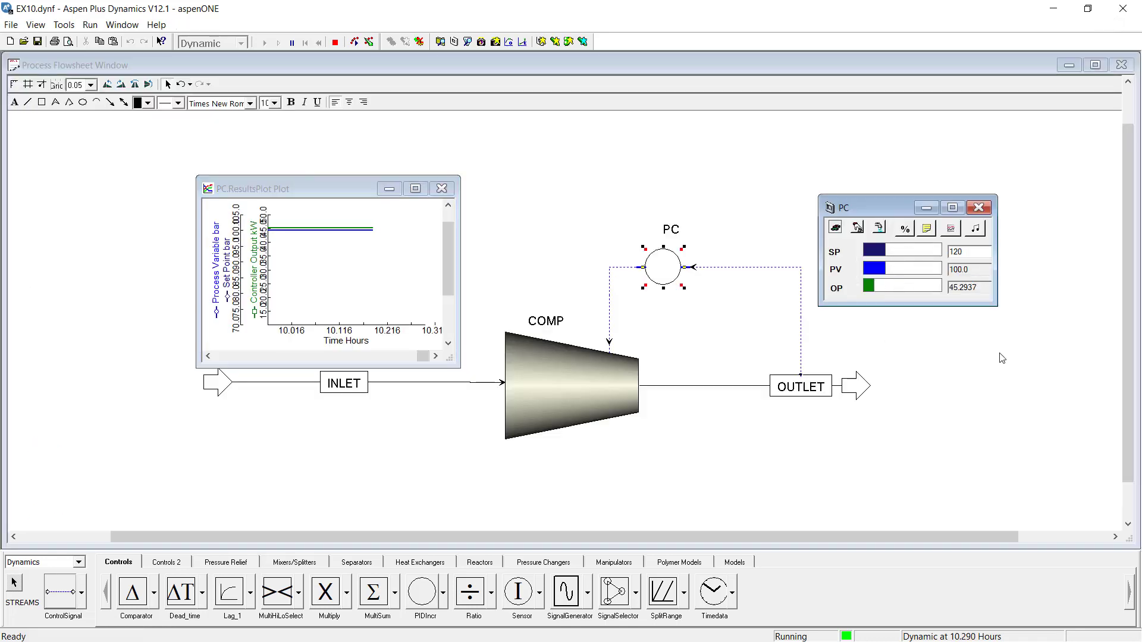
key(Return)
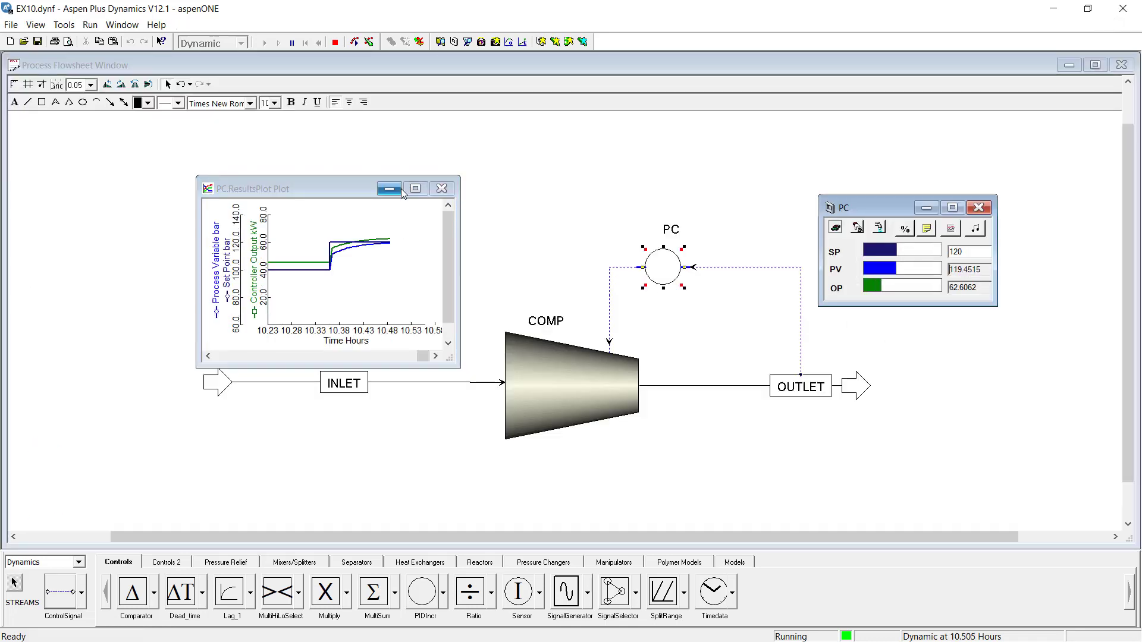
Enlarge PC's results plot, zoom out to examine the response to the 120 bar set point, and restore the plot's size.
click(415, 189)
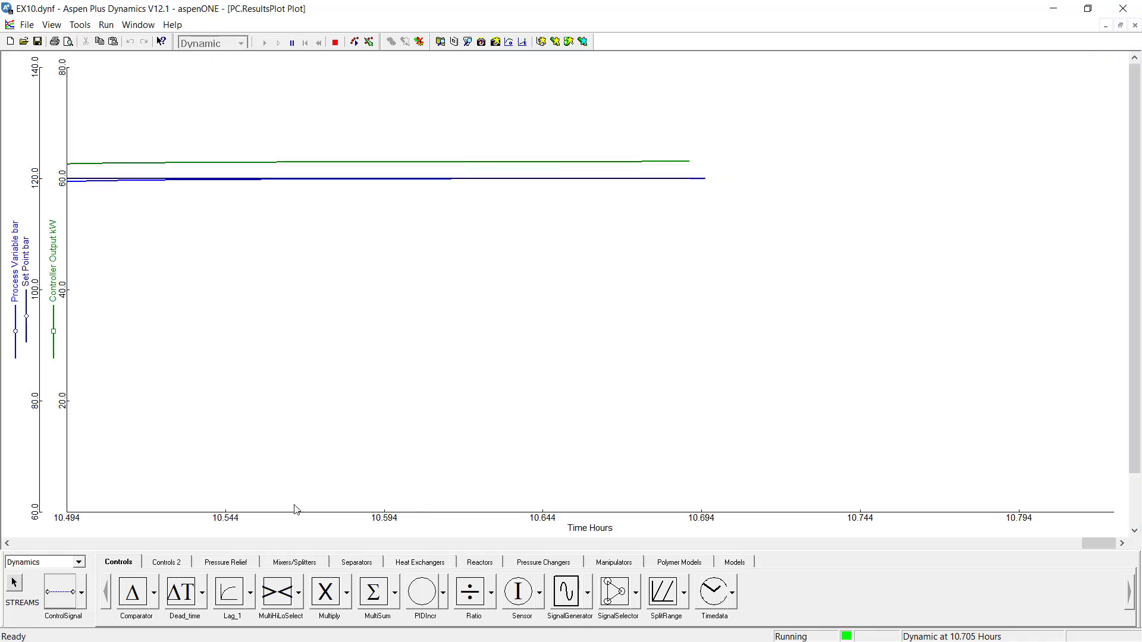
right_click(344, 286)
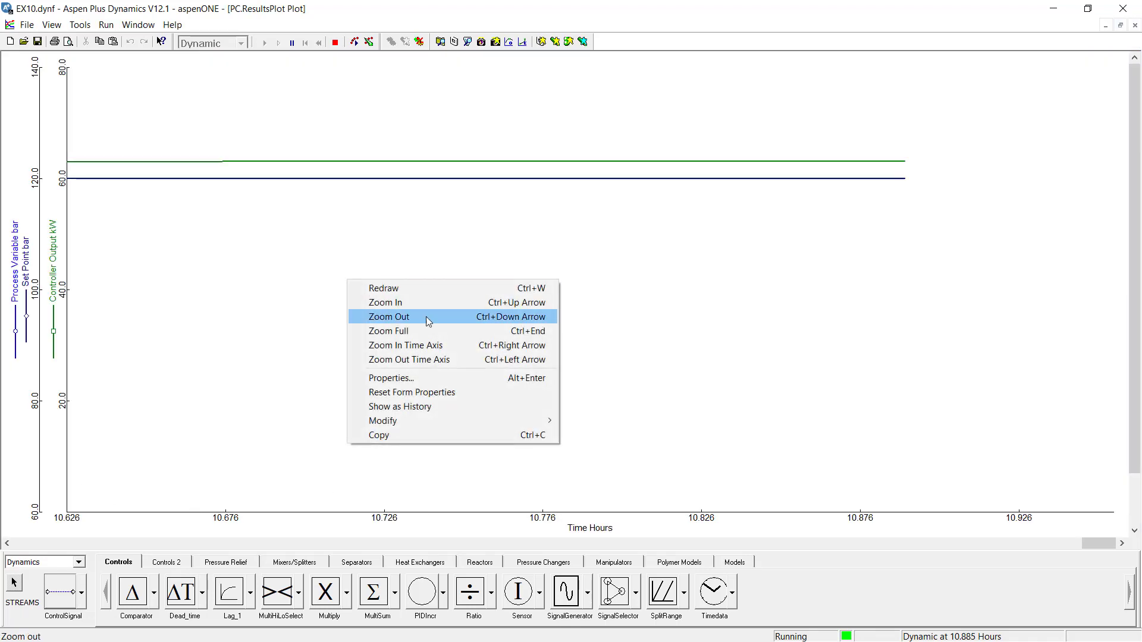
click(426, 316)
click(1121, 25)
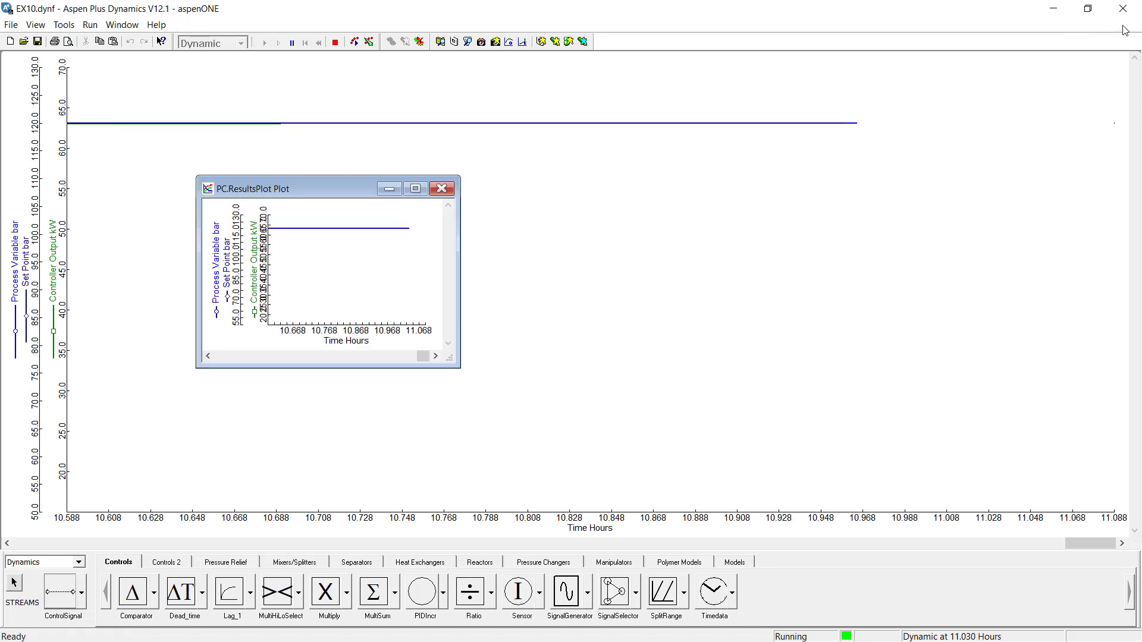
Lower the PC controller's set point to 80 bar while the dynamic simulation is running.
click(959, 269)
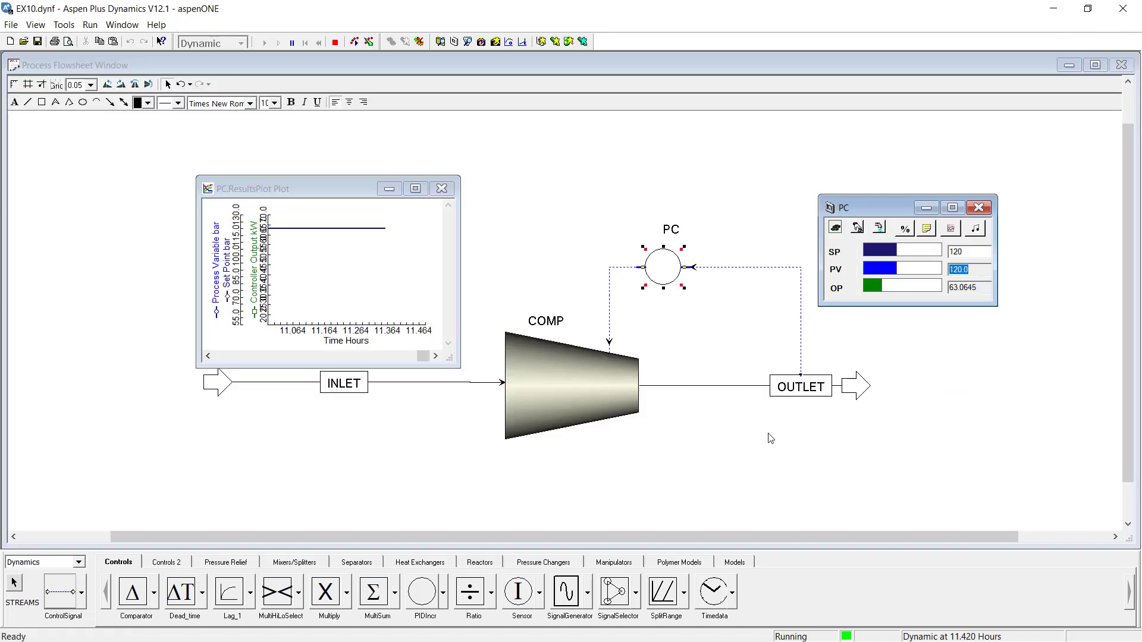
click(959, 252)
text(80)
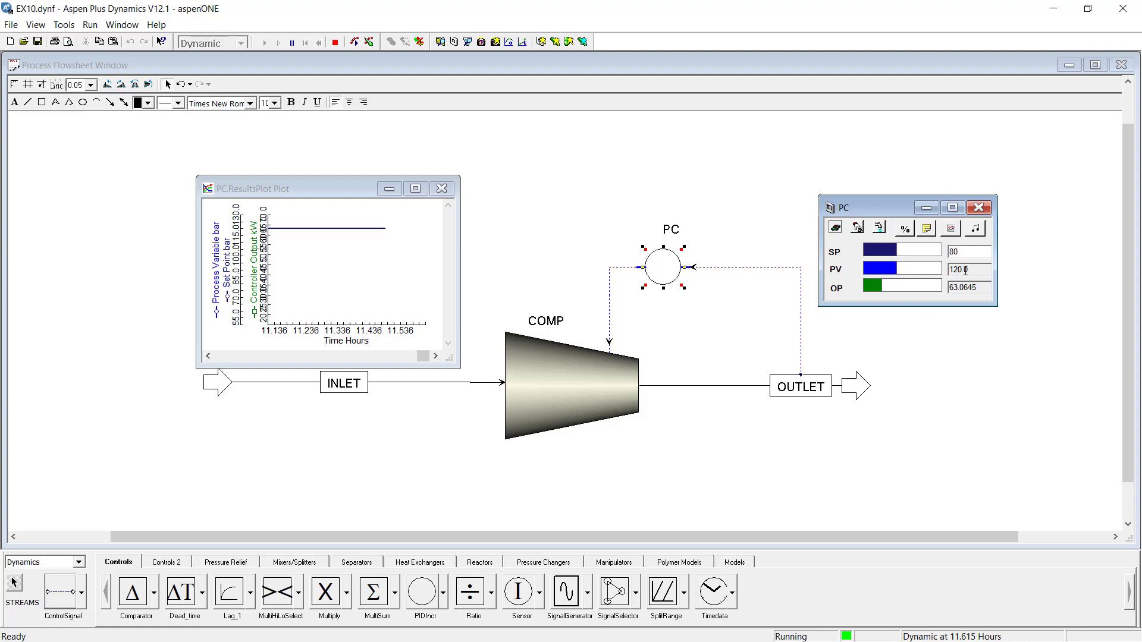
click(965, 271)
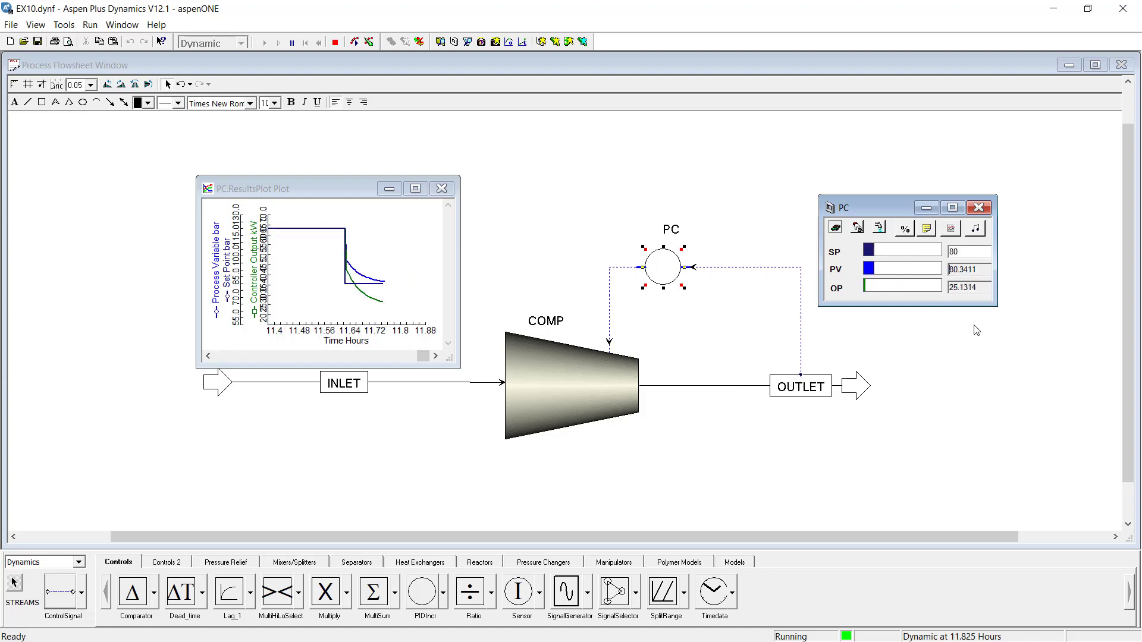